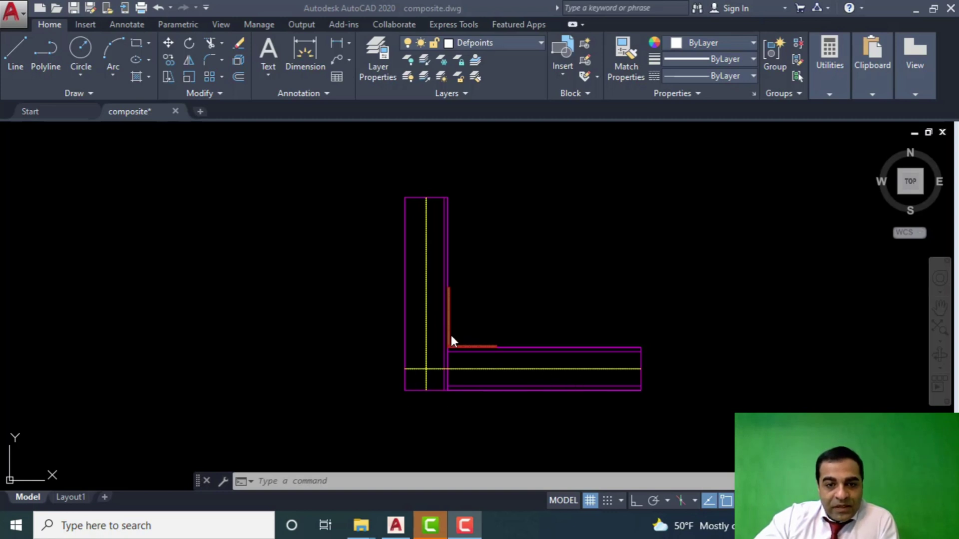
Zoom in on the hatched weld corner between the column and beam.
{"action": "scroll", "coordinate": [462, 332], "scroll_direction": "up", "scroll_amount": 4}
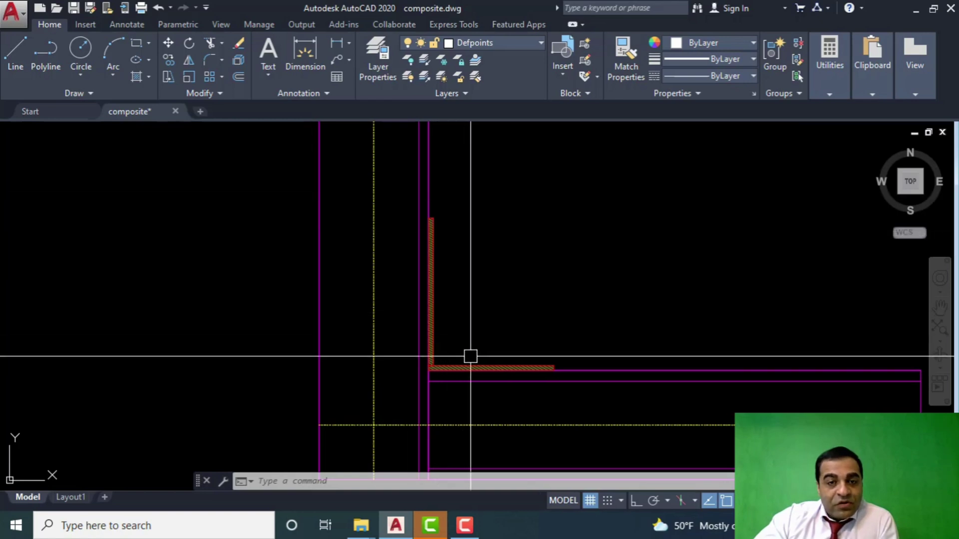
{"action": "mouse_move", "coordinate": [473, 366]}
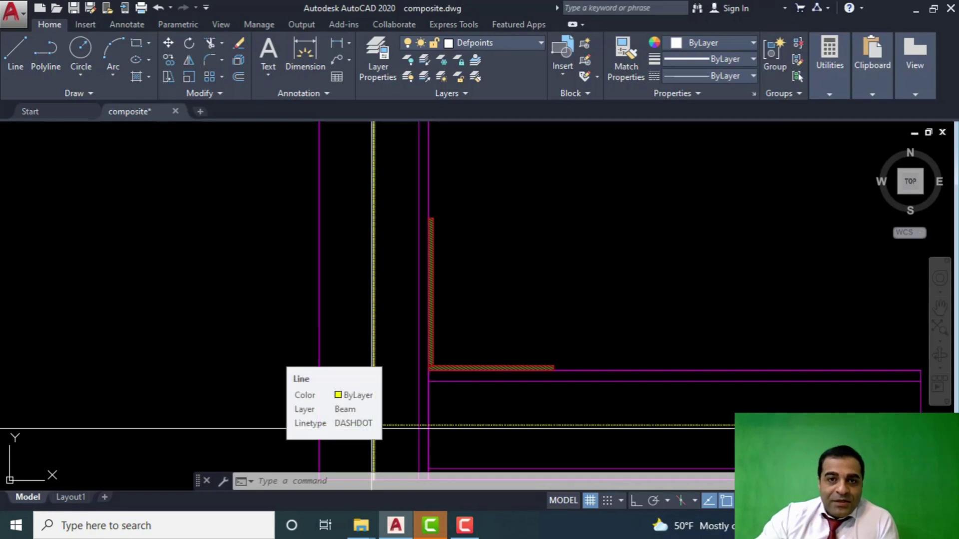
Draw a 45° line from the centreline intersection up through the weld corner.
{"action": "type", "text": "l"}
{"action": "key", "text": "Return"}
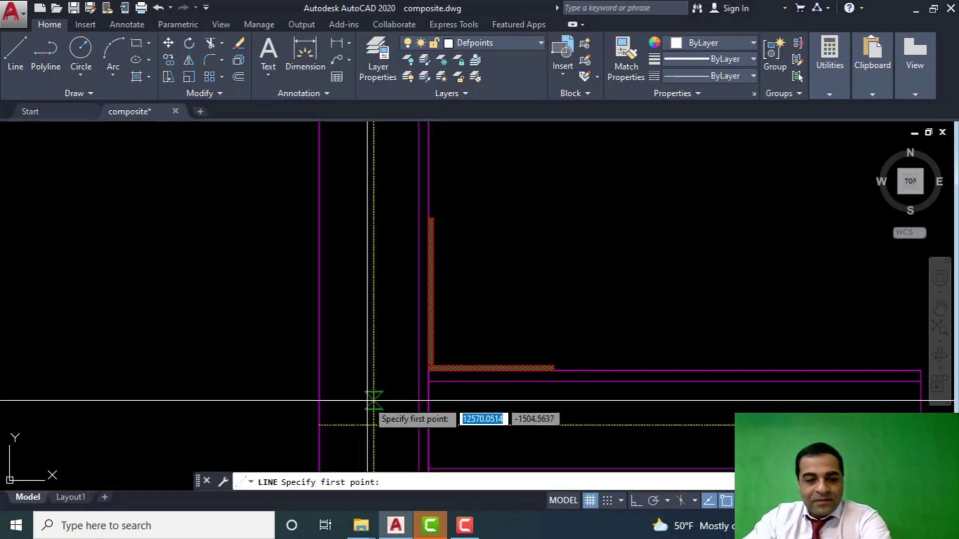
{"action": "left_click", "coordinate": [373, 425]}
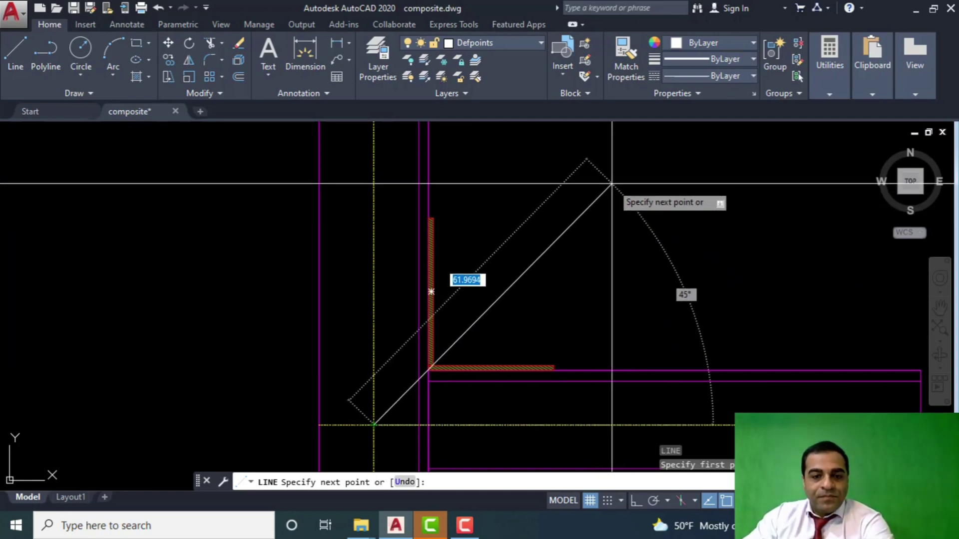
{"action": "left_click", "coordinate": [627, 163]}
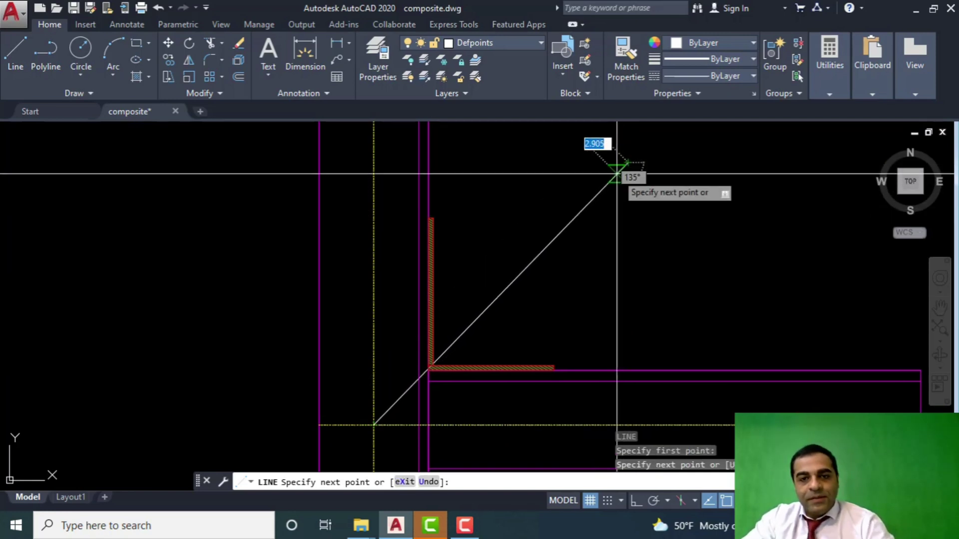
{"action": "key", "text": "Escape"}
Give the new diagonal line the DASHDOT linetype.
{"action": "left_click", "coordinate": [594, 201]}
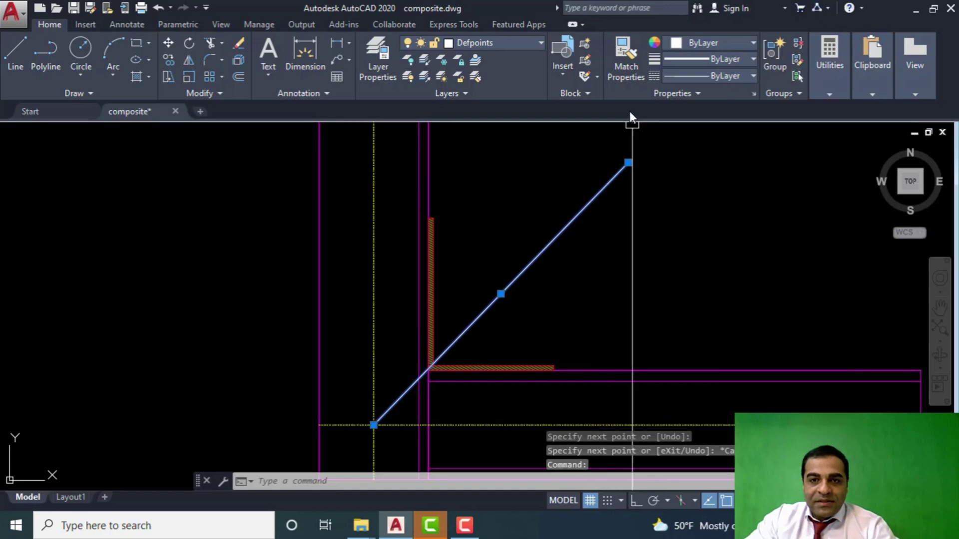
{"action": "left_click", "coordinate": [679, 75]}
{"action": "left_click", "coordinate": [694, 162]}
{"action": "key", "text": "Escape"}
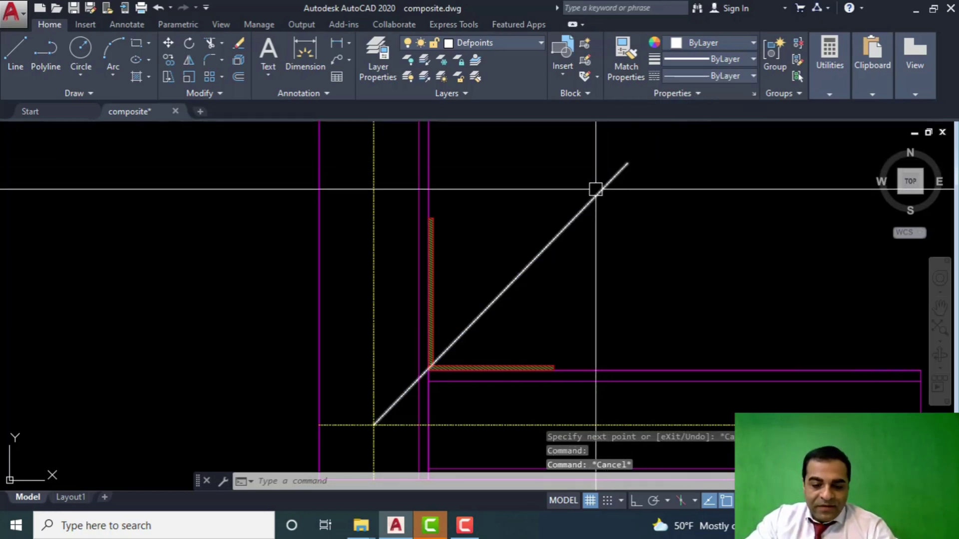
{"action": "type", "text": "l"}
{"action": "key", "text": "Return"}
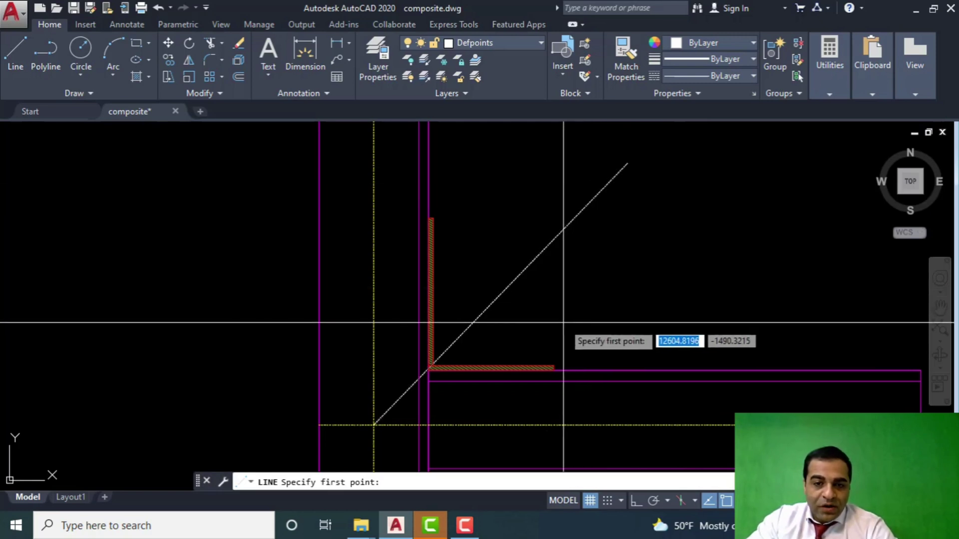
Draw lines from the horizontal weld's end and the vertical weld's top to the brace.
{"action": "left_click", "coordinate": [553, 367]}
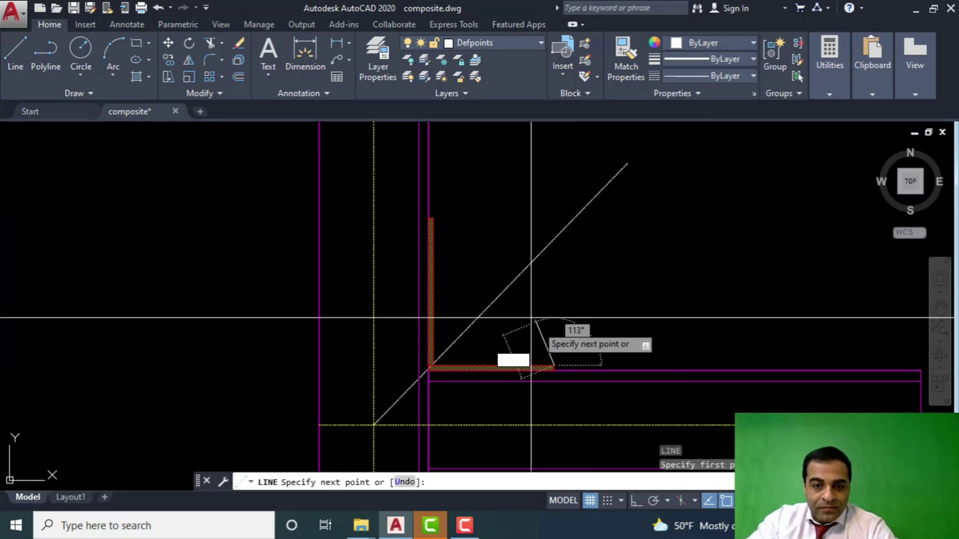
{"action": "left_click", "coordinate": [492, 306]}
{"action": "key", "text": "Return"}
{"action": "key", "text": "Return"}
{"action": "left_click", "coordinate": [432, 218]}
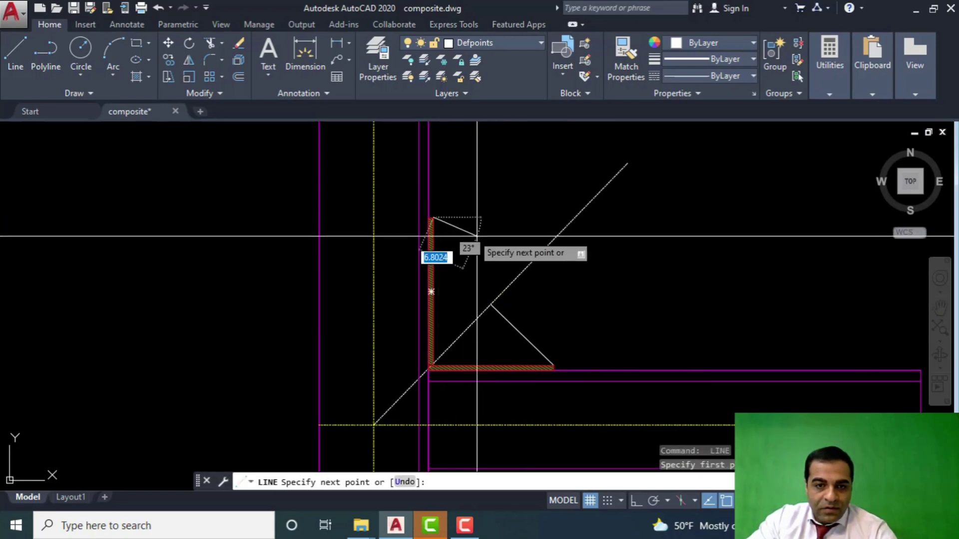
{"action": "left_click", "coordinate": [503, 295]}
{"action": "key", "text": "Return"}
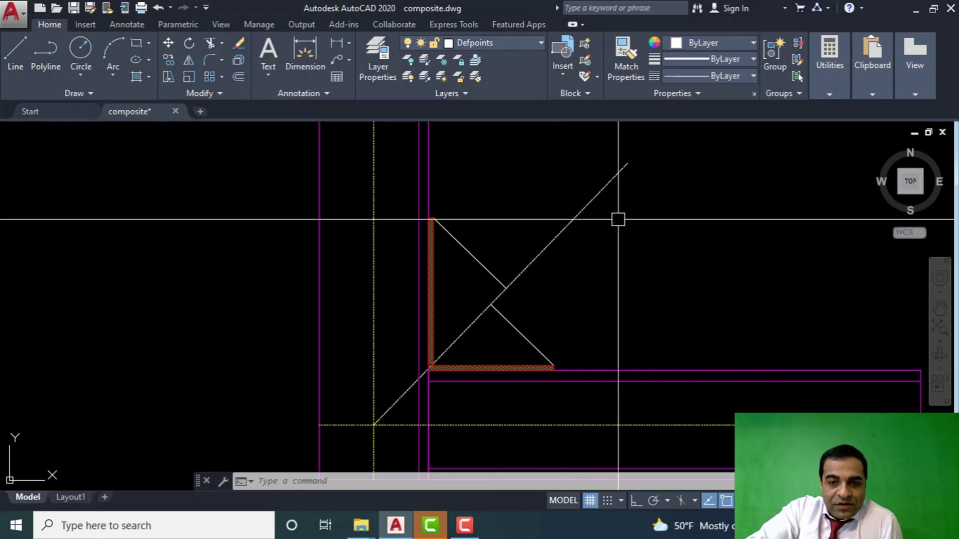
{"action": "scroll", "coordinate": [484, 275], "scroll_direction": "up", "scroll_amount": 2}
{"action": "scroll", "coordinate": [485, 281], "scroll_direction": "down", "scroll_amount": 2}
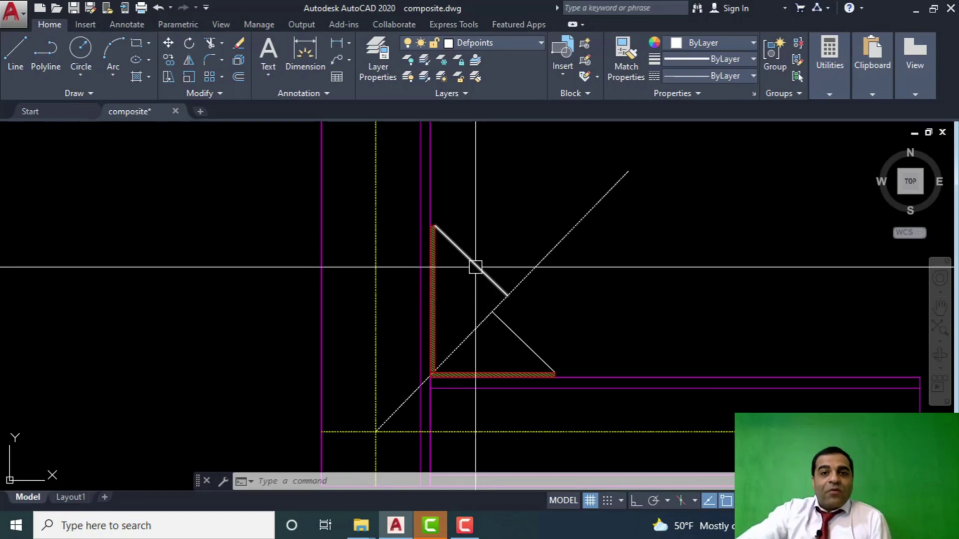
{"action": "mouse_move", "coordinate": [475, 267]}
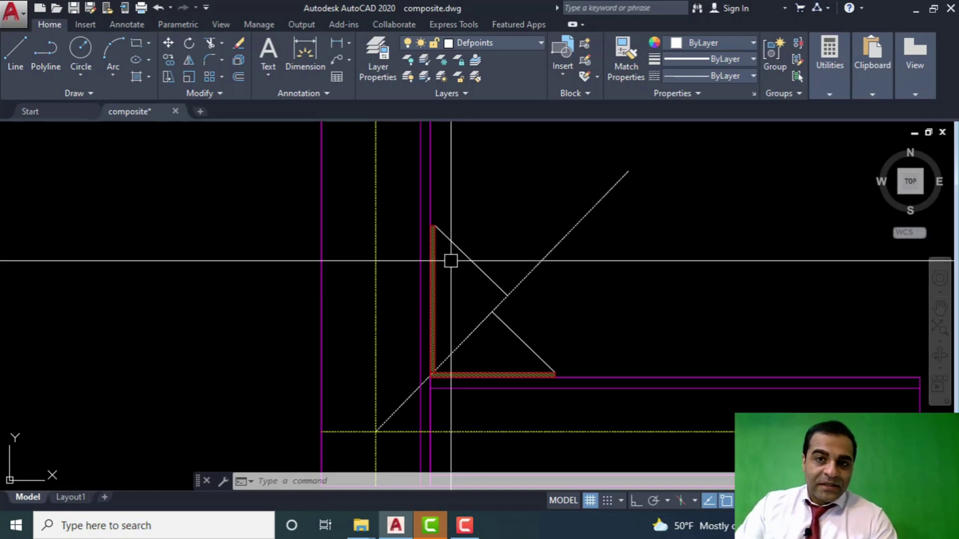
Make a parallel copy of the upper sloped plate edge.
{"action": "type", "text": "l"}
{"action": "key", "text": "Return"}
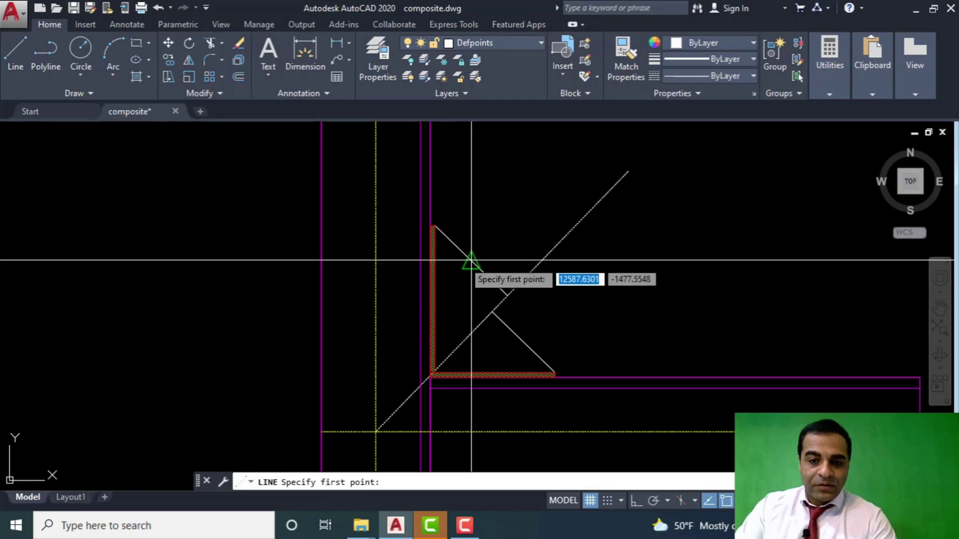
{"action": "left_click", "coordinate": [508, 295]}
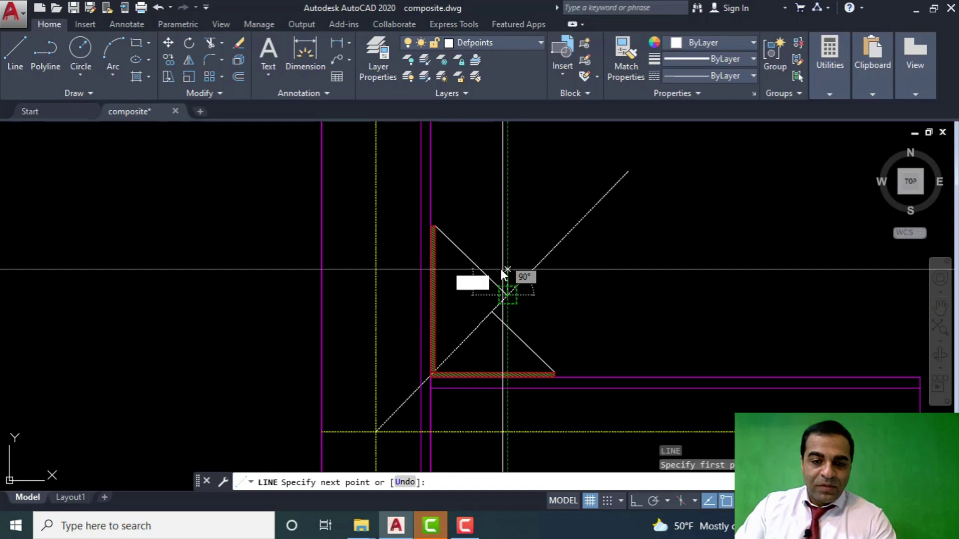
{"action": "key", "text": "Escape"}
{"action": "key", "text": "Escape"}
{"action": "left_click", "coordinate": [476, 265]}
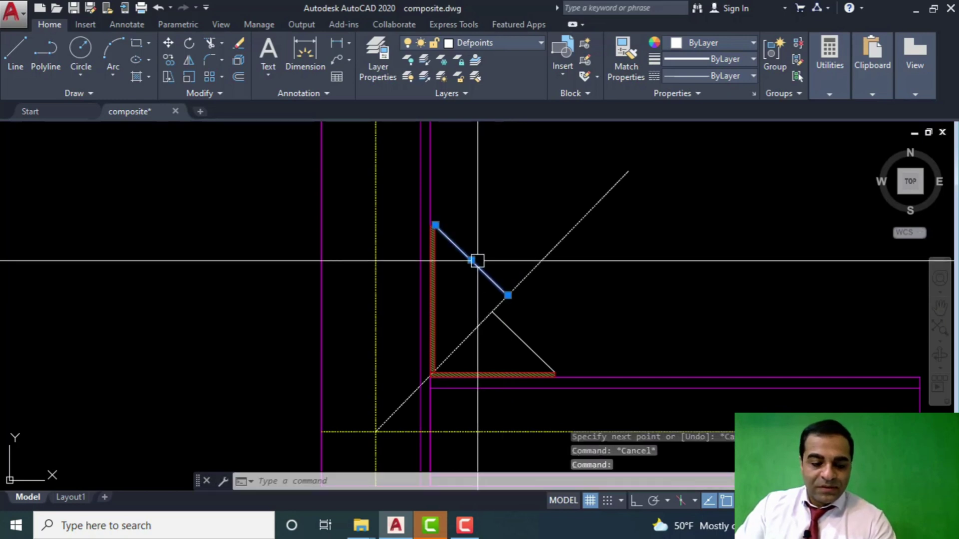
{"action": "type", "text": "co"}
{"action": "key", "text": "Return"}
{"action": "left_click", "coordinate": [471, 260]}
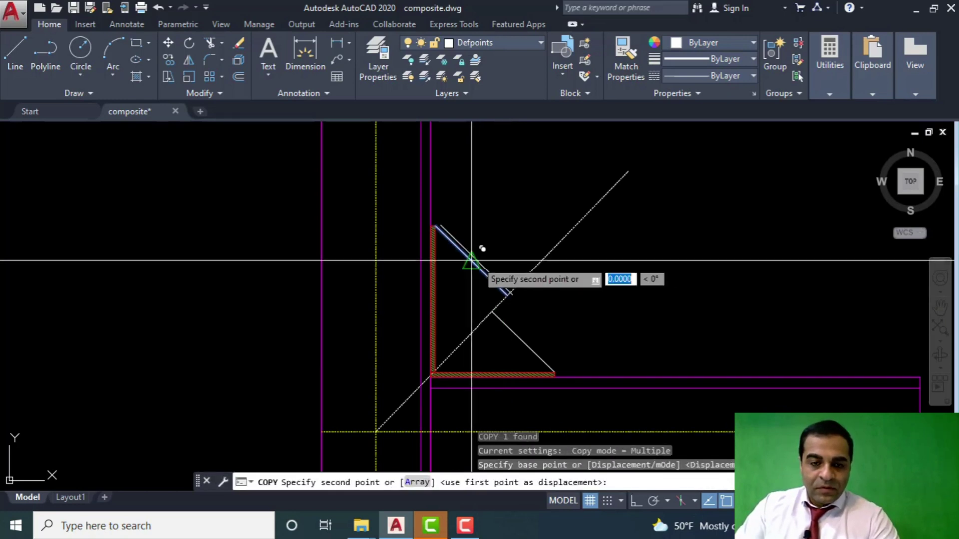
{"action": "scroll", "coordinate": [494, 245], "scroll_direction": "up", "scroll_amount": 3}
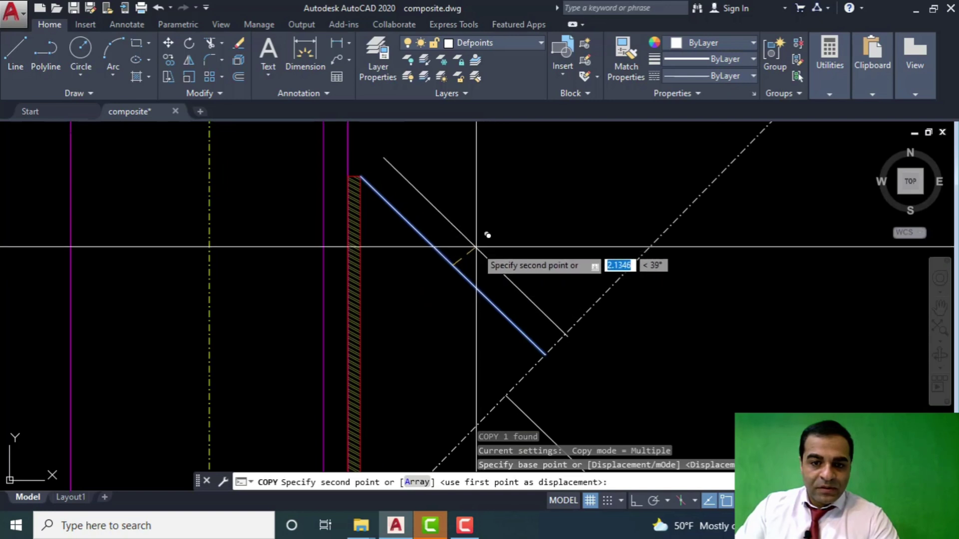
{"action": "left_click", "coordinate": [473, 247]}
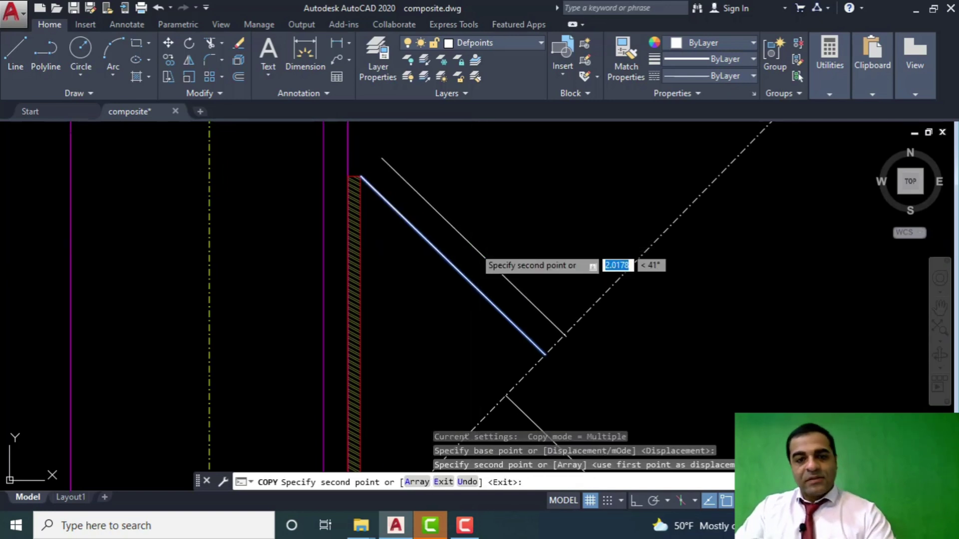
{"action": "key", "text": "Escape"}
Stretch the copied parallel line further down-right.
{"action": "left_click", "coordinate": [499, 269]}
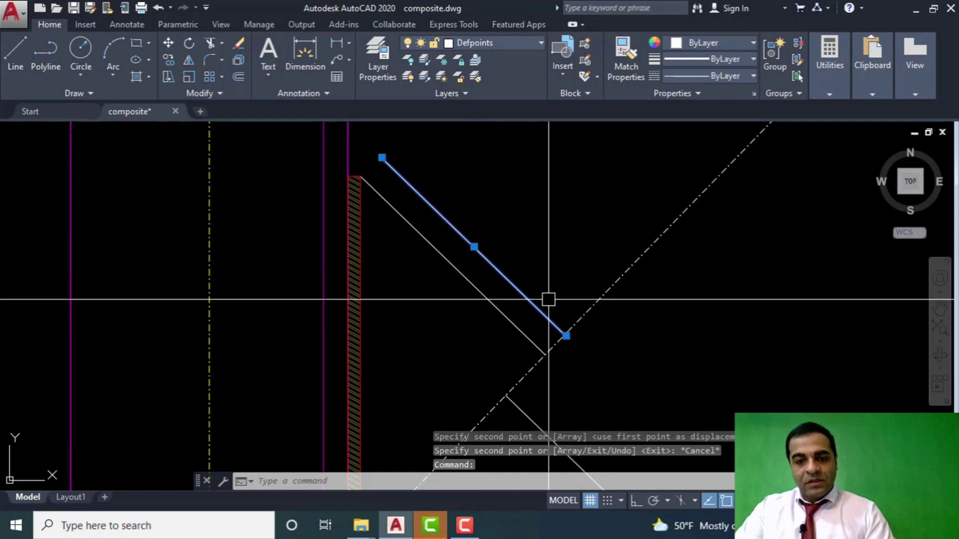
{"action": "left_click", "coordinate": [565, 336]}
{"action": "scroll", "coordinate": [565, 335], "scroll_direction": "down", "scroll_amount": 4}
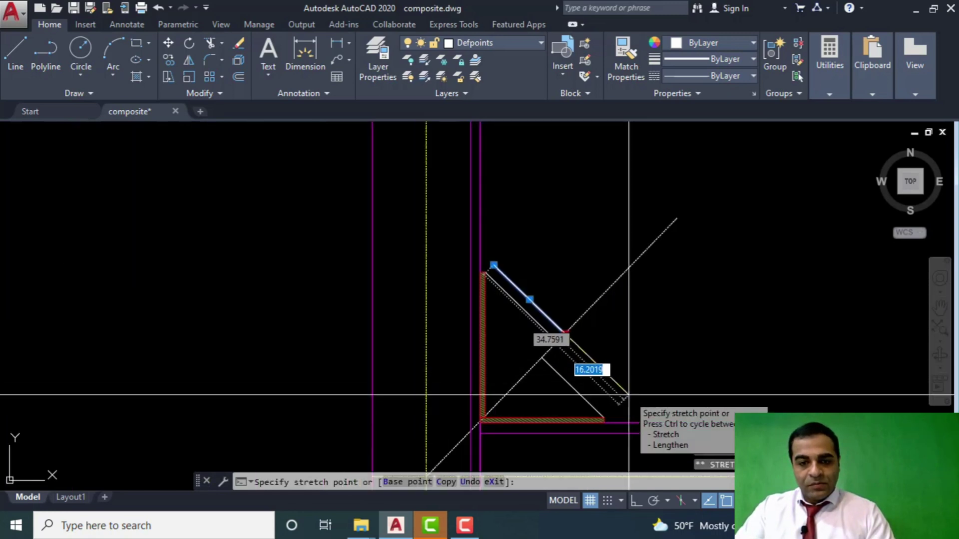
{"action": "scroll", "coordinate": [624, 400], "scroll_direction": "up", "scroll_amount": 2}
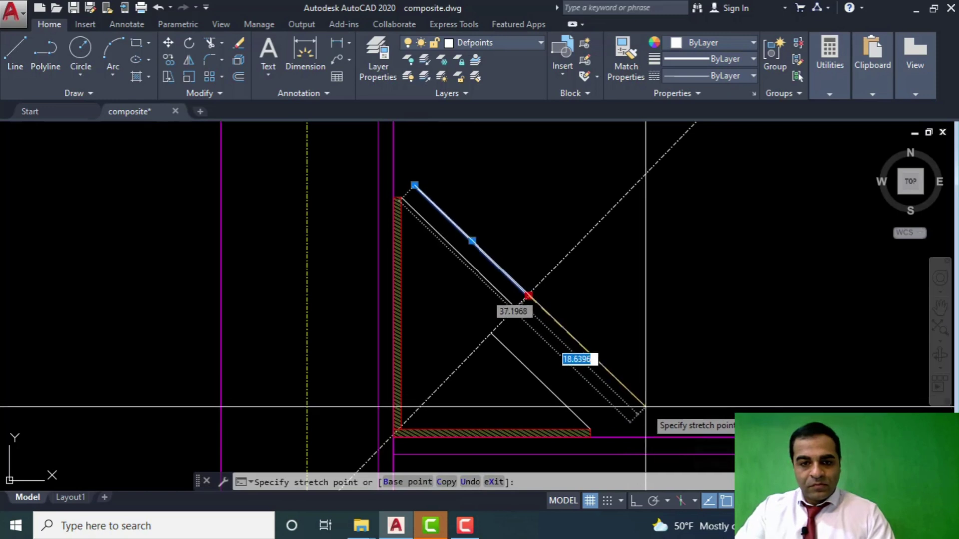
{"action": "left_click", "coordinate": [643, 403]}
{"action": "key", "text": "Escape"}
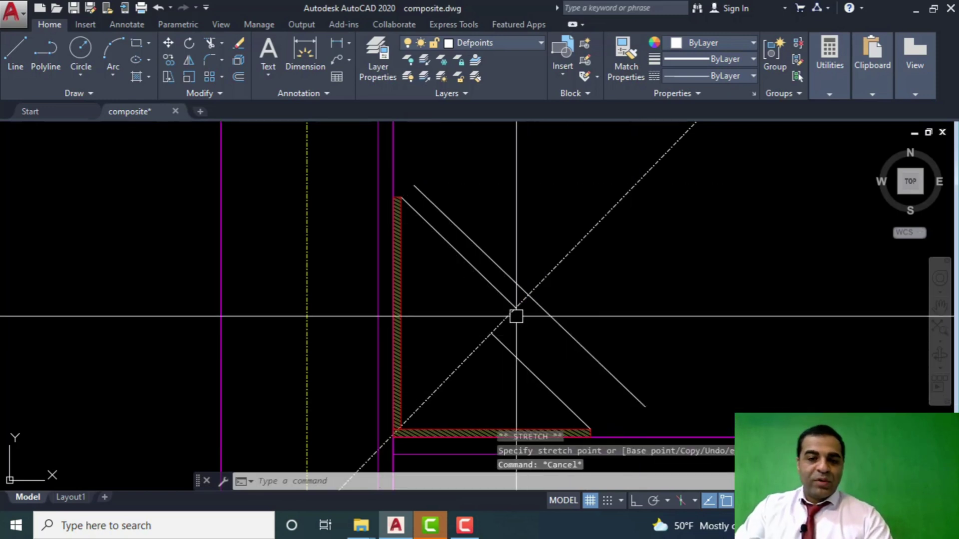
Erase the upper and lower sloped edge segments.
{"action": "scroll", "coordinate": [498, 323], "scroll_direction": "down", "scroll_amount": 2}
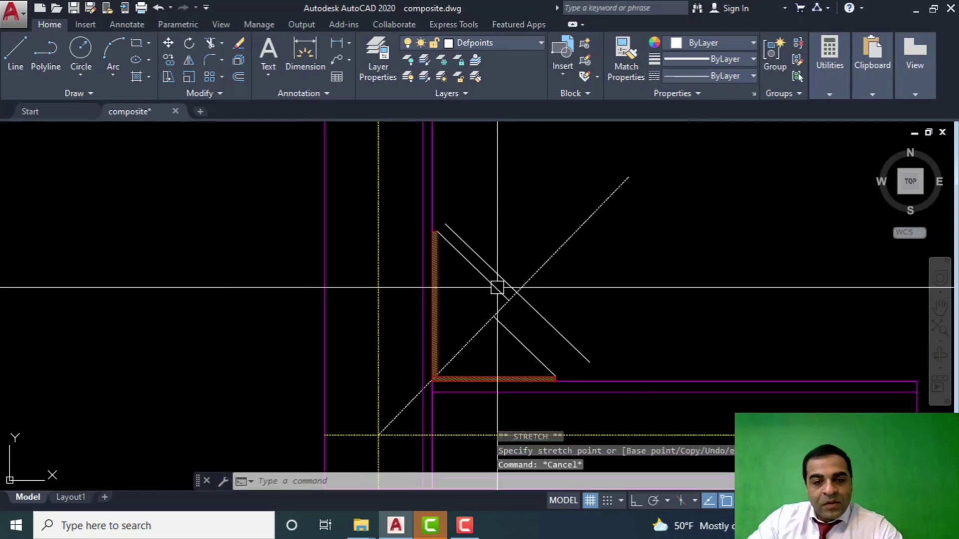
{"action": "left_click", "coordinate": [491, 275]}
{"action": "key", "text": "Escape"}
{"action": "left_click", "coordinate": [489, 279]}
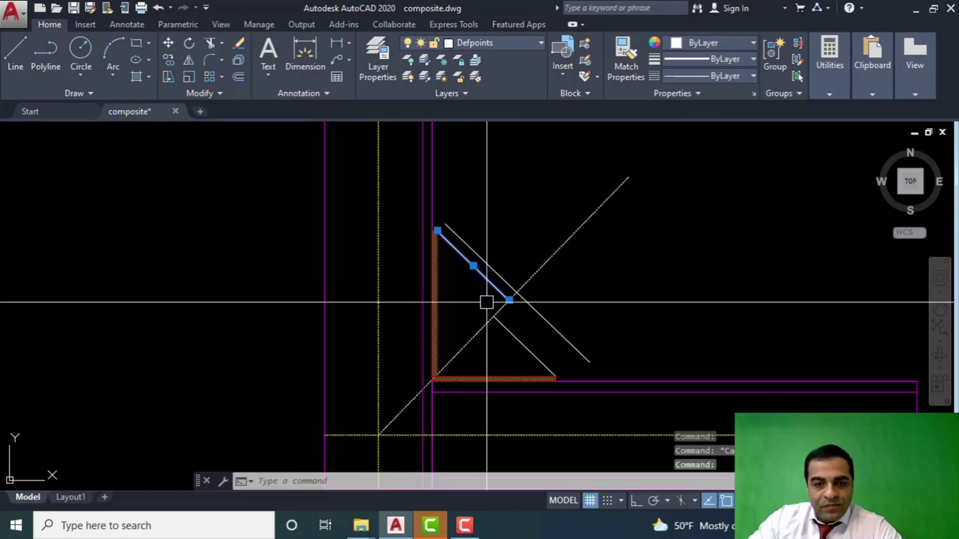
{"action": "left_click", "coordinate": [514, 338]}
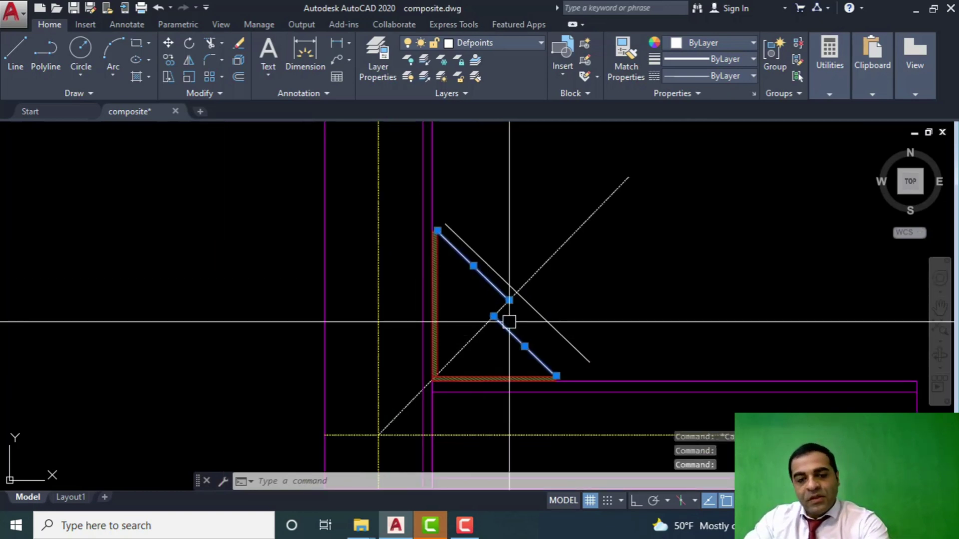
{"action": "key", "text": "Delete"}
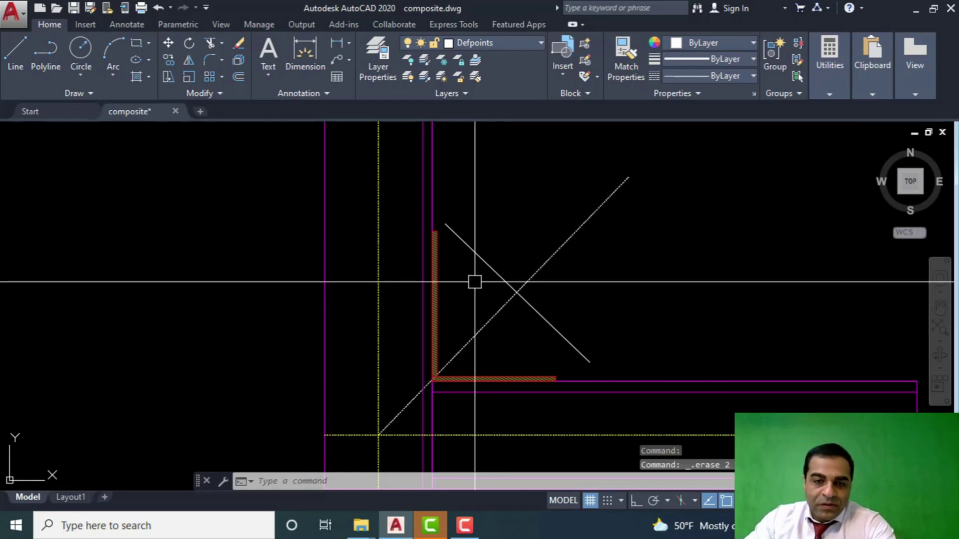
Draw a line perpendicular from the crossing line, rising up-right at 45° beside the dashed diagonal.
{"action": "mouse_move", "coordinate": [484, 270]}
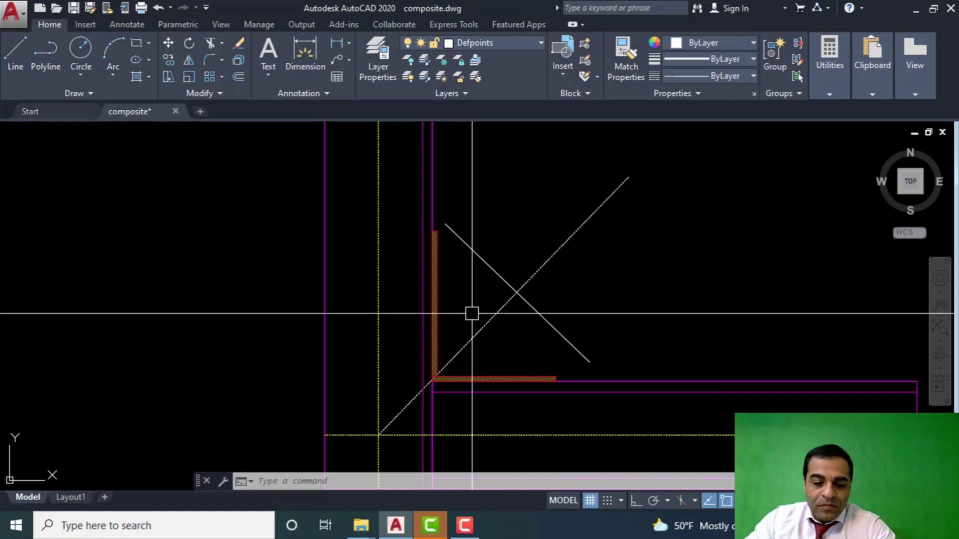
{"action": "type", "text": "l"}
{"action": "key", "text": "Return"}
{"action": "scroll", "coordinate": [487, 289], "scroll_direction": "up", "scroll_amount": 5}
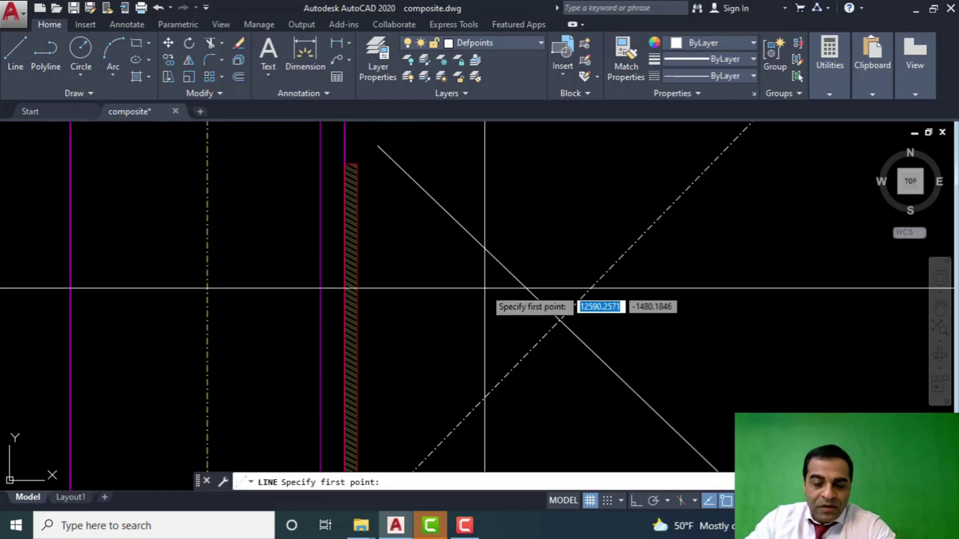
{"action": "scroll", "coordinate": [456, 306], "scroll_direction": "down", "scroll_amount": 2}
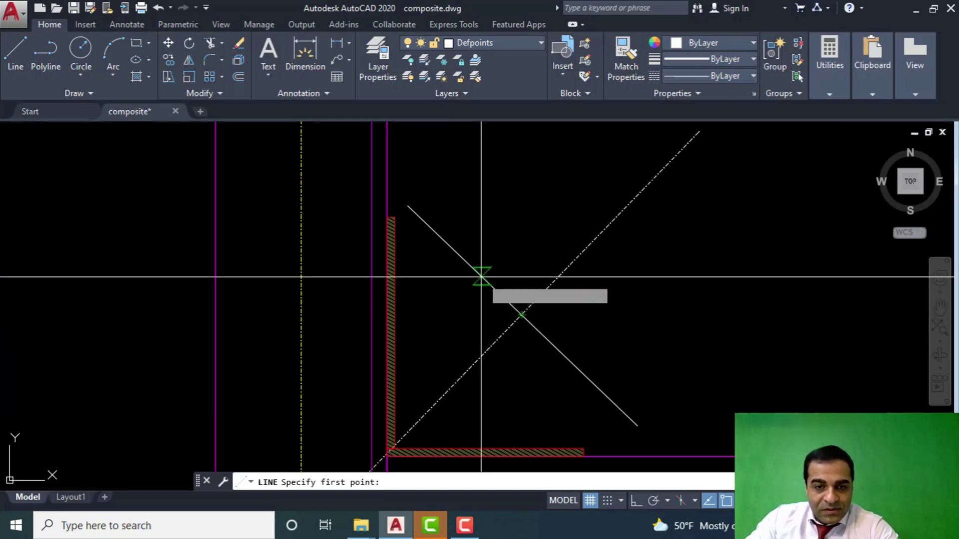
{"action": "left_click", "coordinate": [478, 275]}
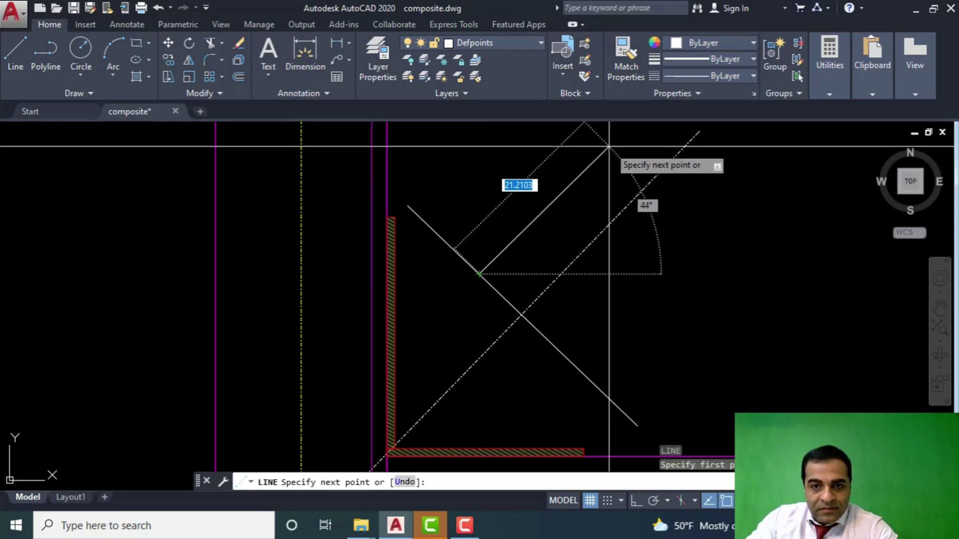
{"action": "left_click", "coordinate": [609, 145]}
{"action": "key", "text": "Escape"}
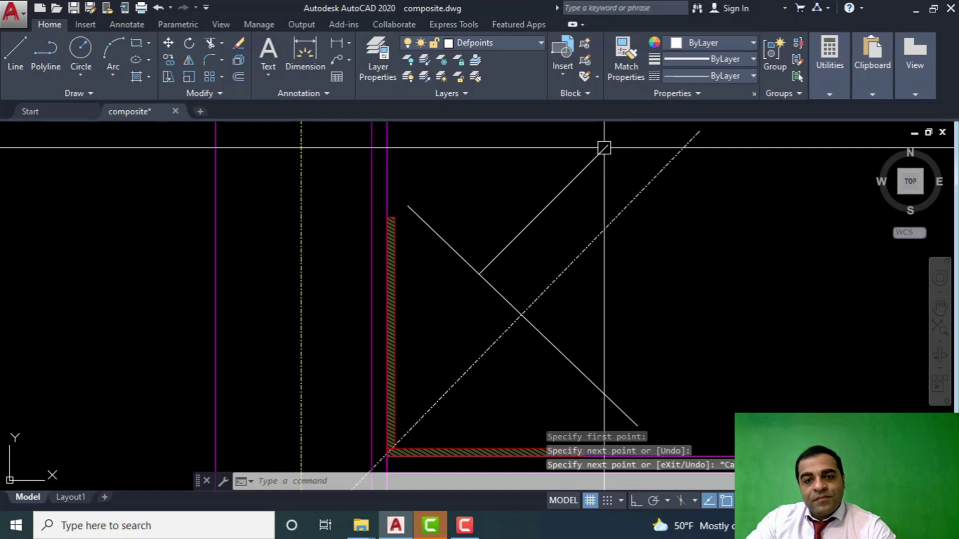
{"action": "left_click", "coordinate": [580, 164]}
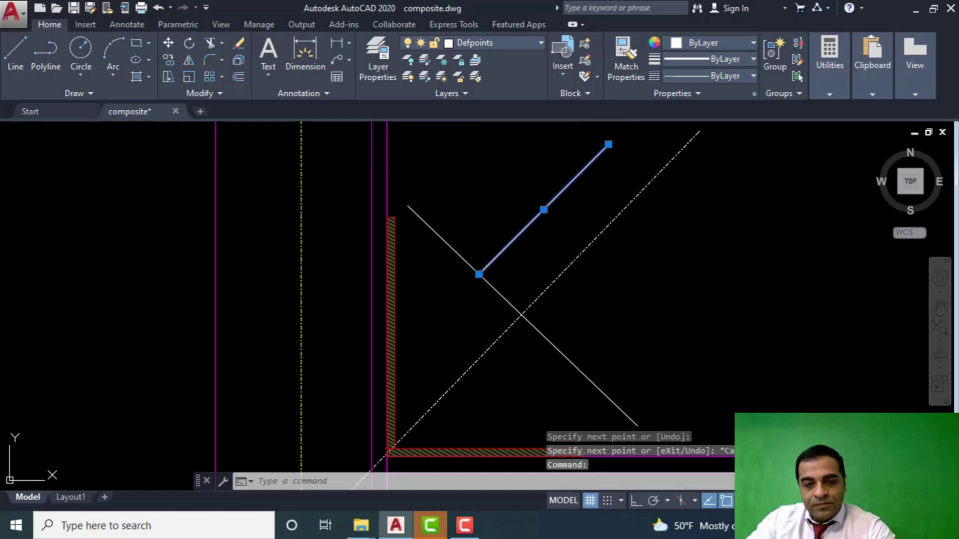
Start MIRROR and select the new brace line.
{"action": "type", "text": "co"}
{"action": "key", "text": "Return"}
{"action": "key", "text": "Escape"}
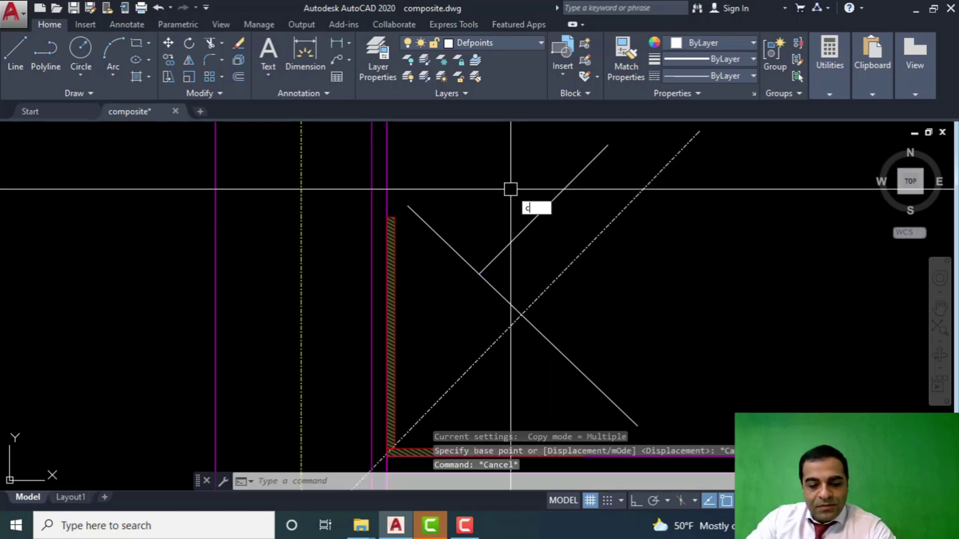
{"action": "key", "text": "Escape"}
{"action": "key", "text": "Escape"}
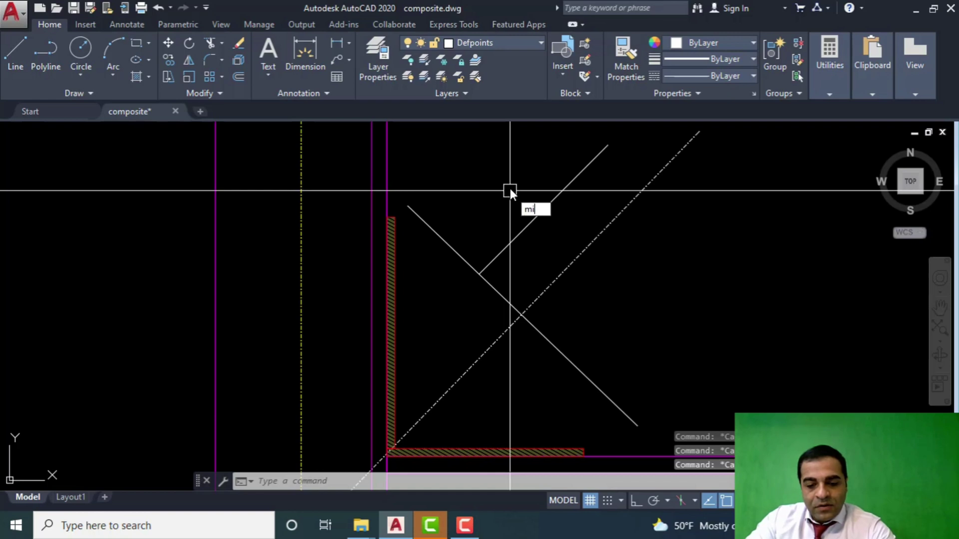
{"action": "type", "text": "mi"}
{"action": "key", "text": "Return"}
{"action": "left_click", "coordinate": [524, 213]}
{"action": "left_click", "coordinate": [531, 210]}
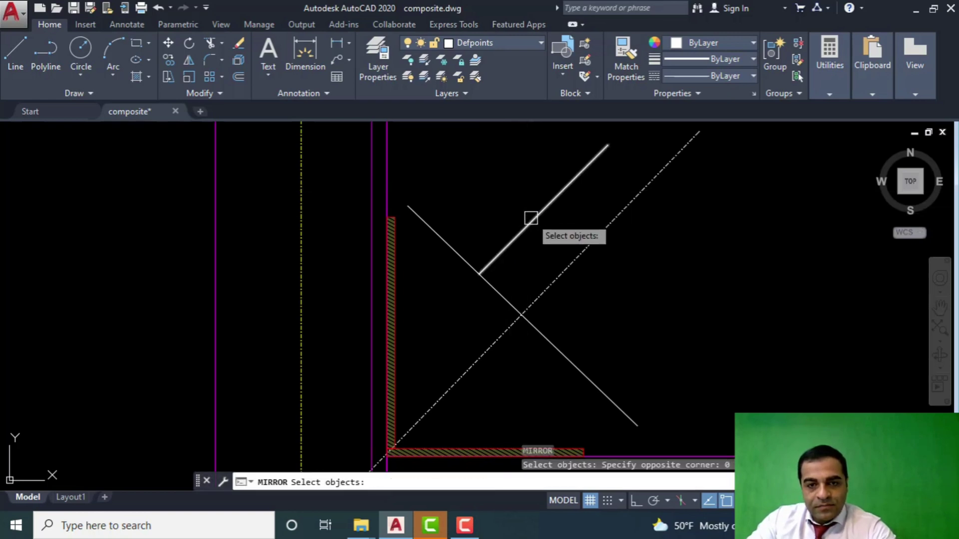
{"action": "left_click", "coordinate": [530, 217]}
{"action": "key", "text": "Return"}
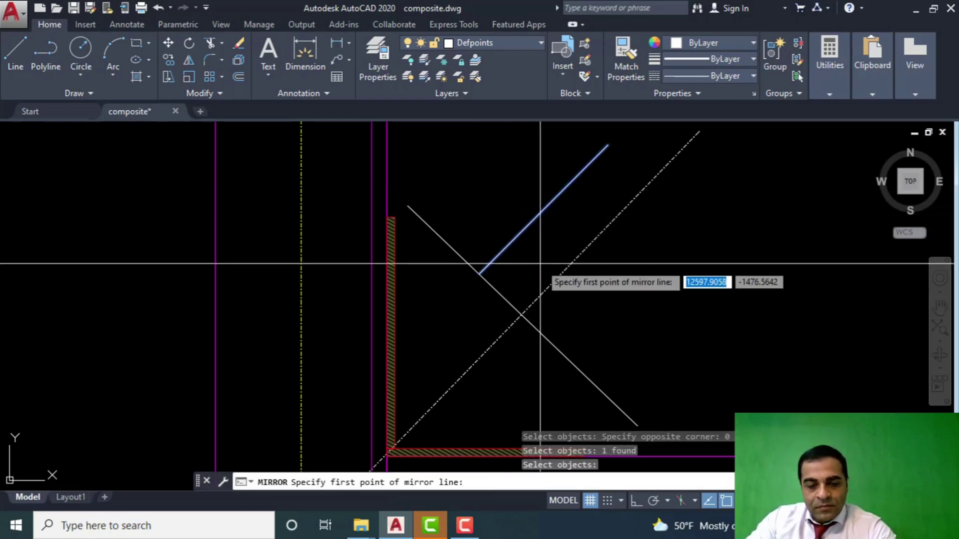
Mirror the brace line across the dashed diagonal, keeping the original.
{"action": "left_click", "coordinate": [522, 315]}
{"action": "scroll", "coordinate": [524, 314], "scroll_direction": "down", "scroll_amount": 2}
{"action": "left_click", "coordinate": [637, 199]}
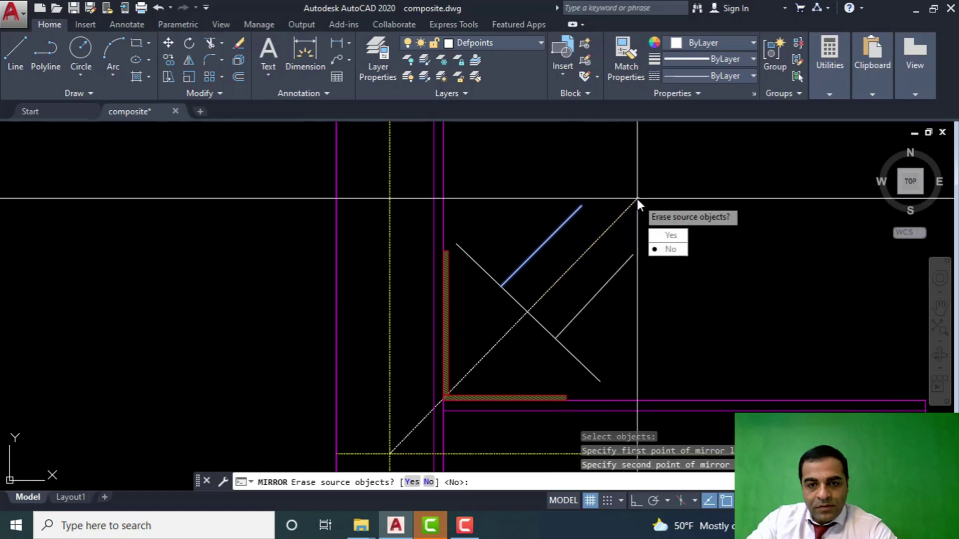
{"action": "key", "text": "Return"}
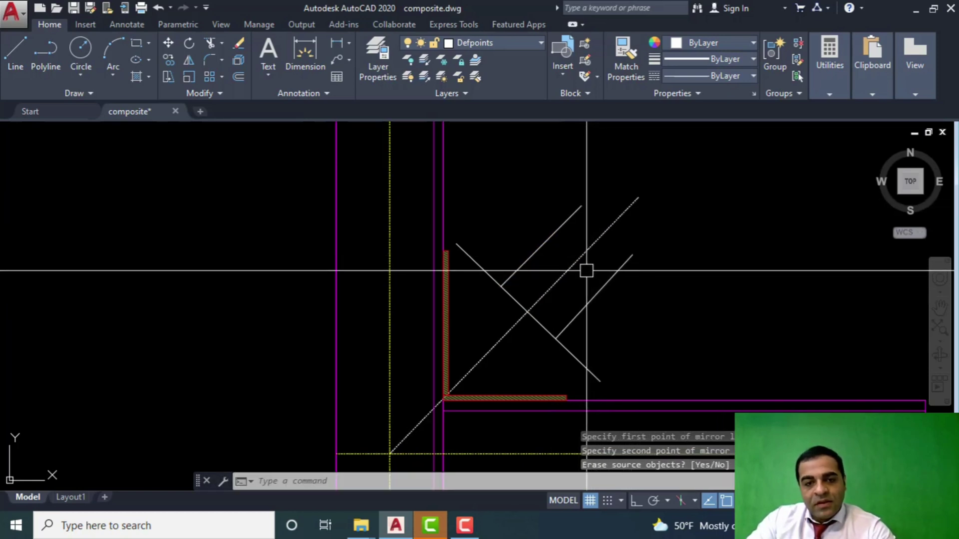
{"action": "left_click", "coordinate": [564, 257]}
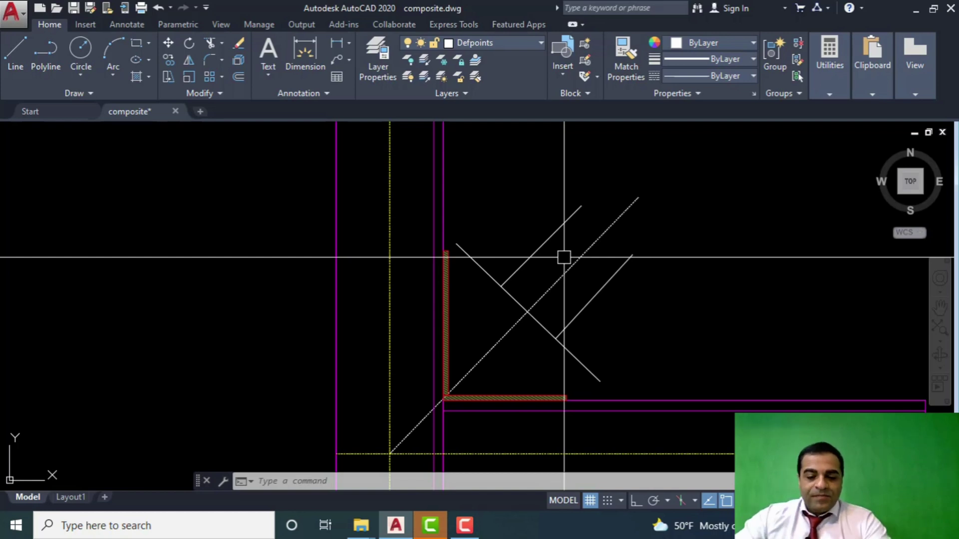
Draw a short perpendicular cap at the upper brace line's end.
{"action": "key", "text": "Return"}
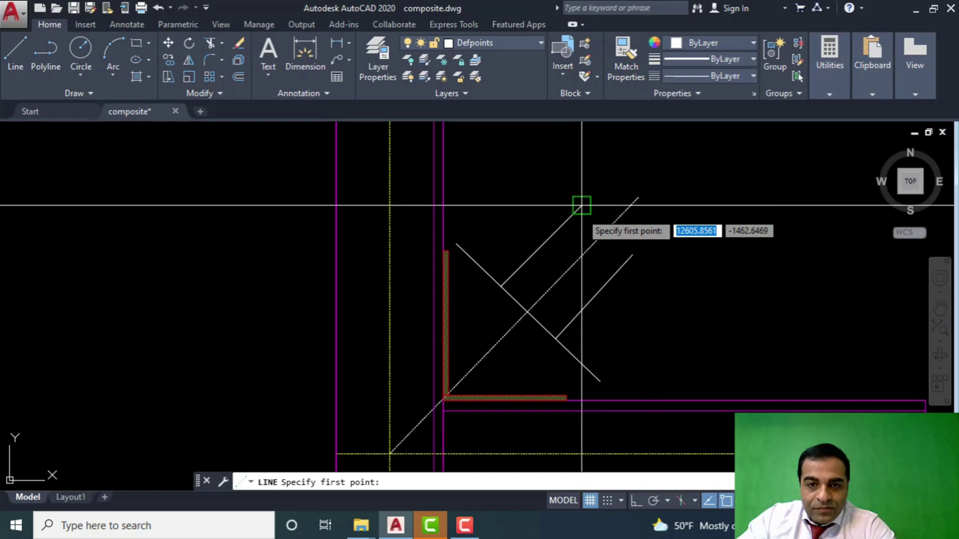
{"action": "left_click", "coordinate": [582, 205]}
{"action": "scroll", "coordinate": [581, 205], "scroll_direction": "up", "scroll_amount": 4}
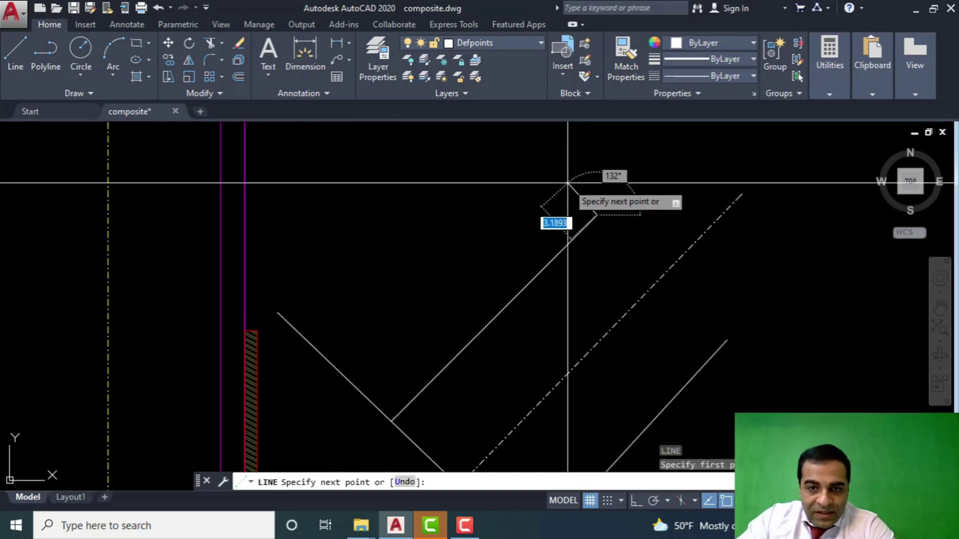
{"action": "left_click", "coordinate": [568, 183]}
{"action": "key", "text": "Escape"}
{"action": "scroll", "coordinate": [567, 183], "scroll_direction": "down", "scroll_amount": 2}
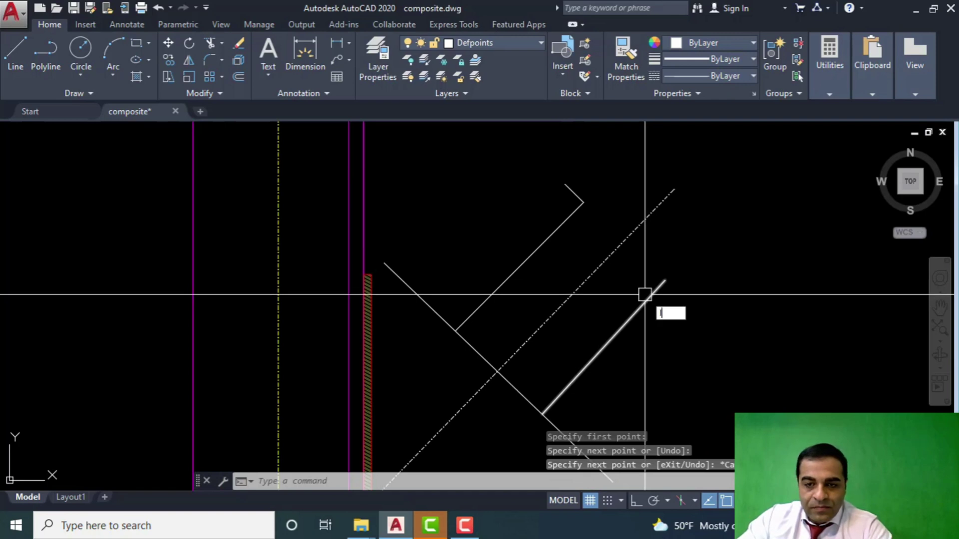
Draw a short segment at the lower brace's end, then delete it as unwanted.
{"action": "type", "text": "l"}
{"action": "key", "text": "Return"}
{"action": "left_click", "coordinate": [665, 280]}
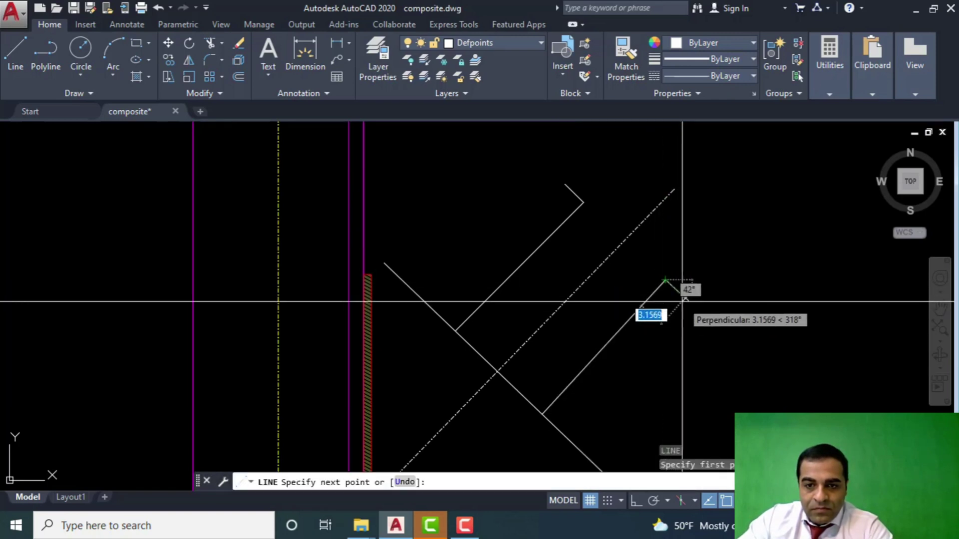
{"action": "left_click", "coordinate": [684, 299]}
{"action": "key", "text": "Escape"}
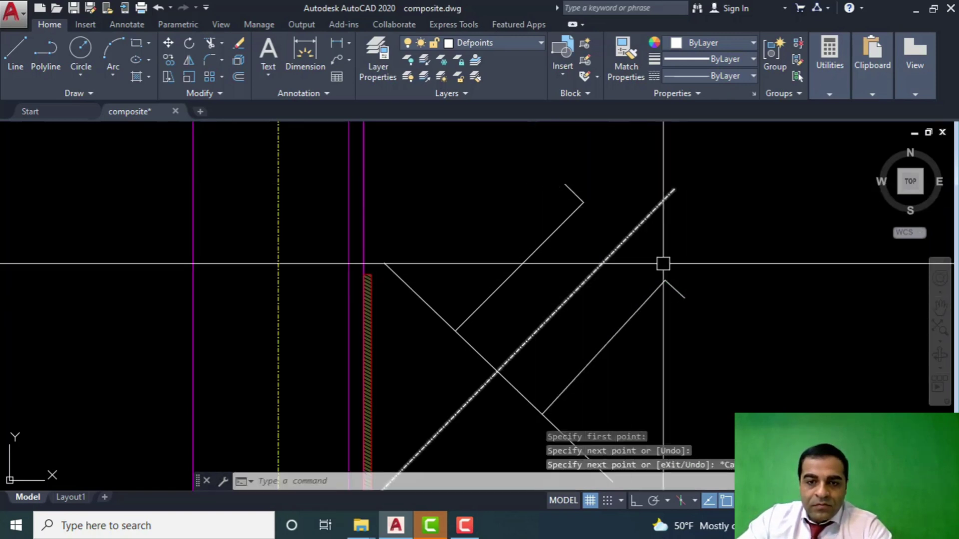
{"action": "left_click", "coordinate": [670, 285]}
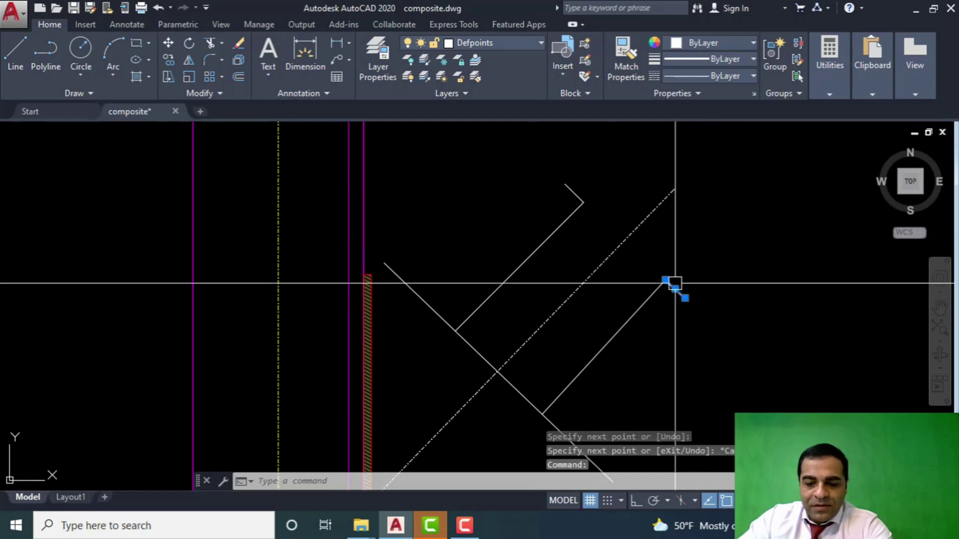
{"action": "key", "text": "Delete"}
Copy the upper cap onto the lower brace line's end.
{"action": "left_click", "coordinate": [582, 197]}
{"action": "type", "text": "c"}
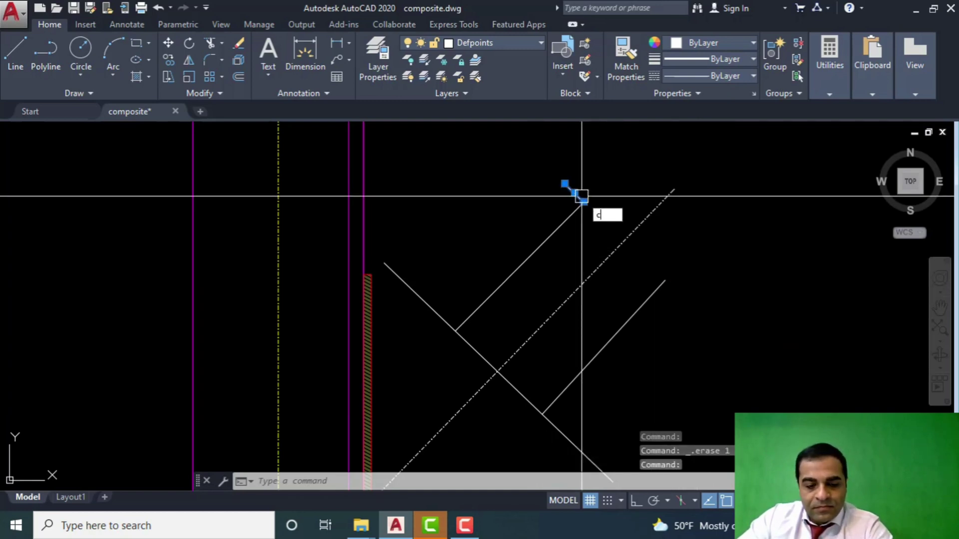
{"action": "type", "text": "o"}
{"action": "key", "text": "Return"}
{"action": "left_click", "coordinate": [565, 184]}
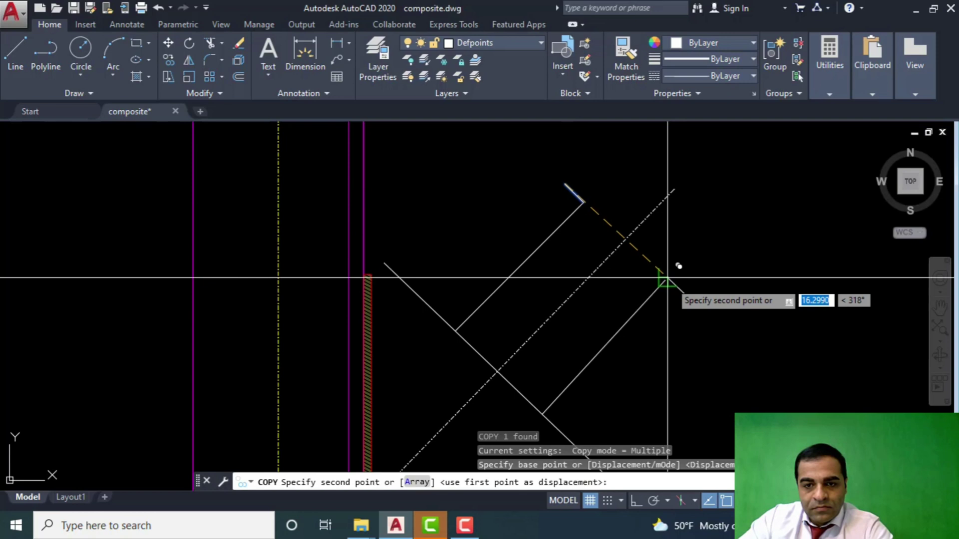
{"action": "left_click", "coordinate": [667, 280]}
{"action": "key", "text": "Escape"}
{"action": "scroll", "coordinate": [593, 184], "scroll_direction": "down", "scroll_amount": 2}
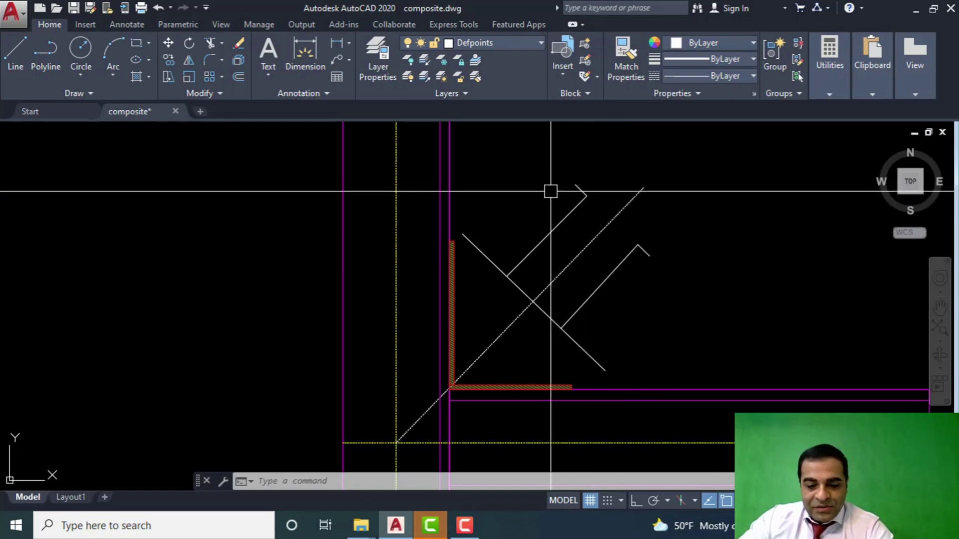
Draw plate edges down to the hatch corner and from the upper cap to the plate's top corner.
{"action": "type", "text": "l"}
{"action": "key", "text": "Return"}
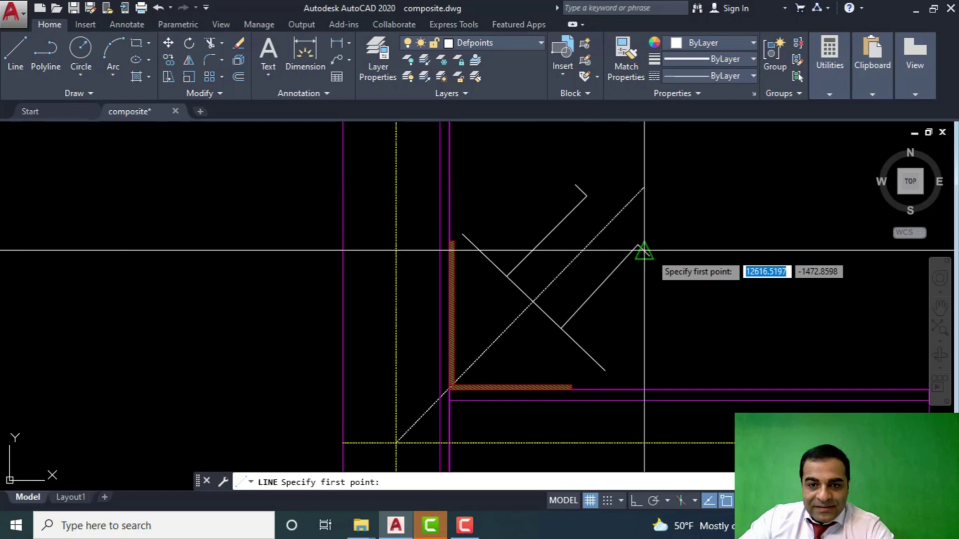
{"action": "left_click", "coordinate": [571, 385]}
{"action": "key", "text": "Return"}
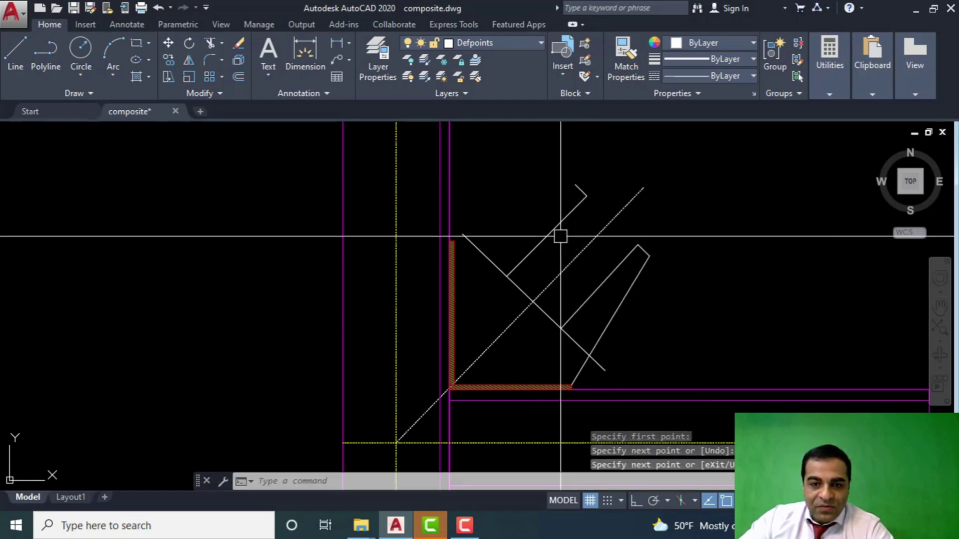
{"action": "key", "text": "Return"}
{"action": "left_click", "coordinate": [575, 186]}
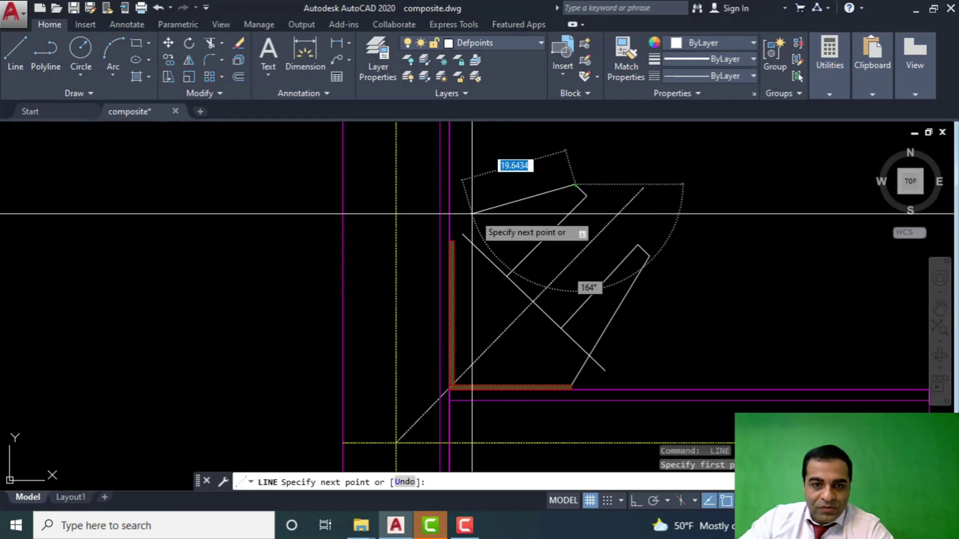
{"action": "scroll", "coordinate": [447, 237], "scroll_direction": "up", "scroll_amount": 2}
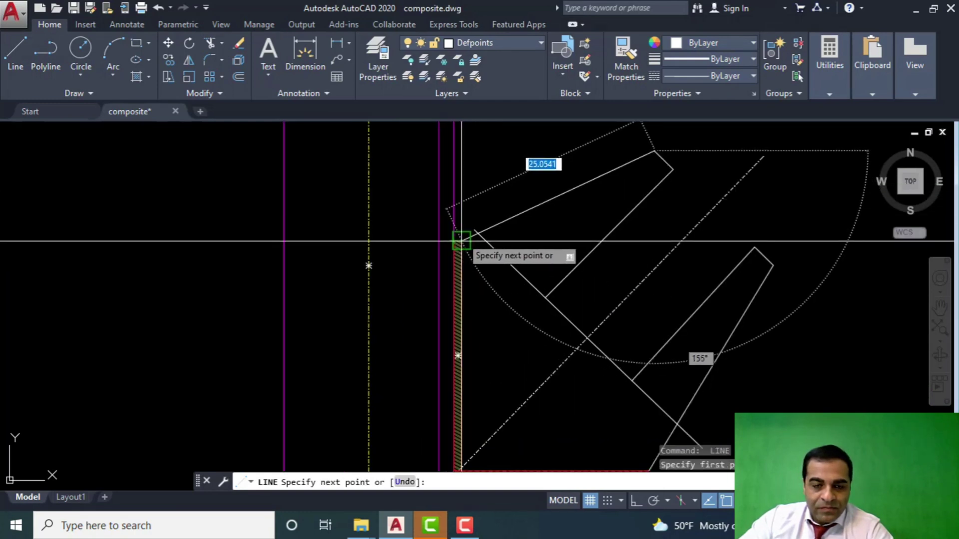
{"action": "left_click", "coordinate": [456, 239]}
{"action": "key", "text": "Return"}
{"action": "scroll", "coordinate": [574, 156], "scroll_direction": "down", "scroll_amount": 2}
{"action": "key", "text": "Escape"}
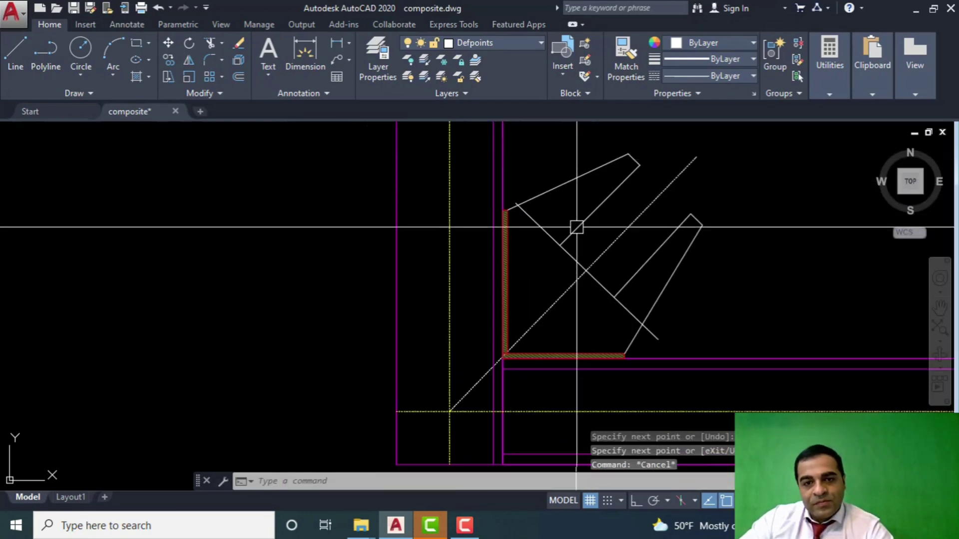
Erase the diagonal line and the dashed diagonal construction line.
{"action": "left_click", "coordinate": [543, 234]}
{"action": "key", "text": "Delete"}
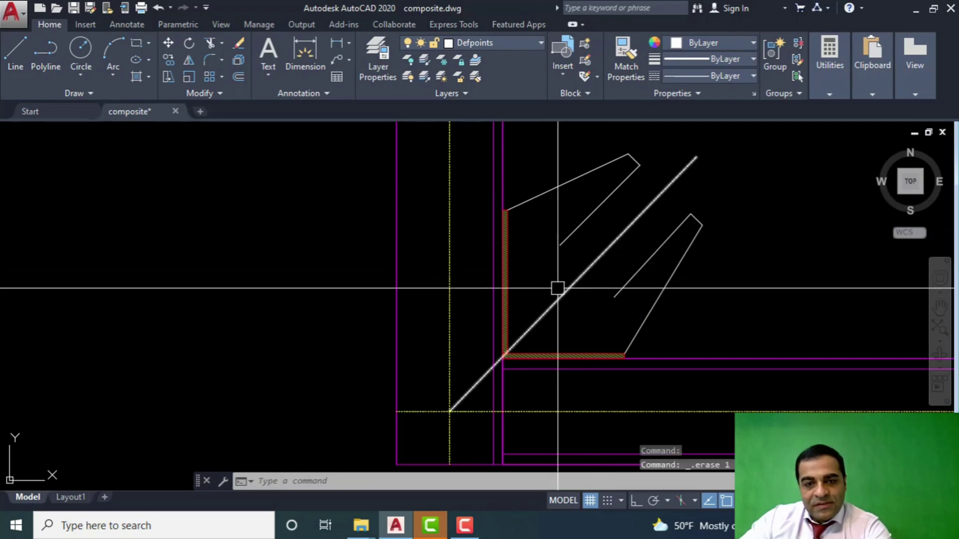
{"action": "left_click", "coordinate": [559, 288]}
{"action": "key", "text": "Delete"}
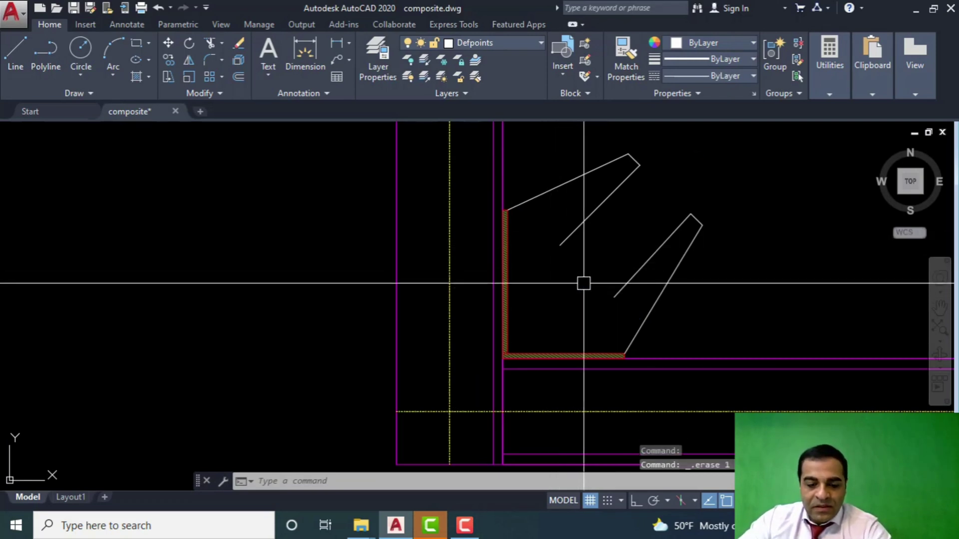
Draw a short closing line ending at the lower brace line's endpoint.
{"action": "type", "text": "l"}
{"action": "key", "text": "Return"}
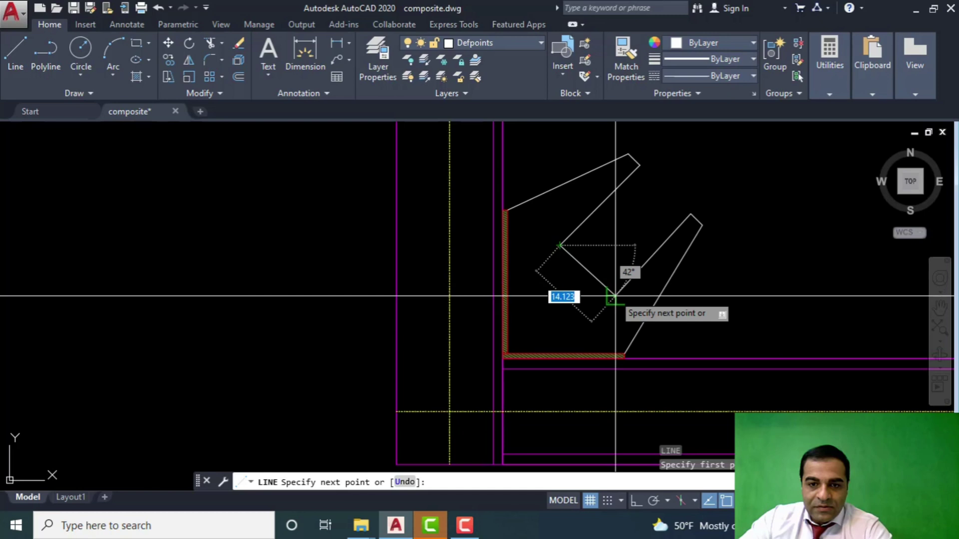
{"action": "left_click", "coordinate": [613, 297]}
{"action": "key", "text": "Escape"}
Stretch the upper and lower brace lines up-right past the plate using their end grips.
{"action": "scroll", "coordinate": [599, 259], "scroll_direction": "down", "scroll_amount": 4}
{"action": "left_click", "coordinate": [600, 258]}
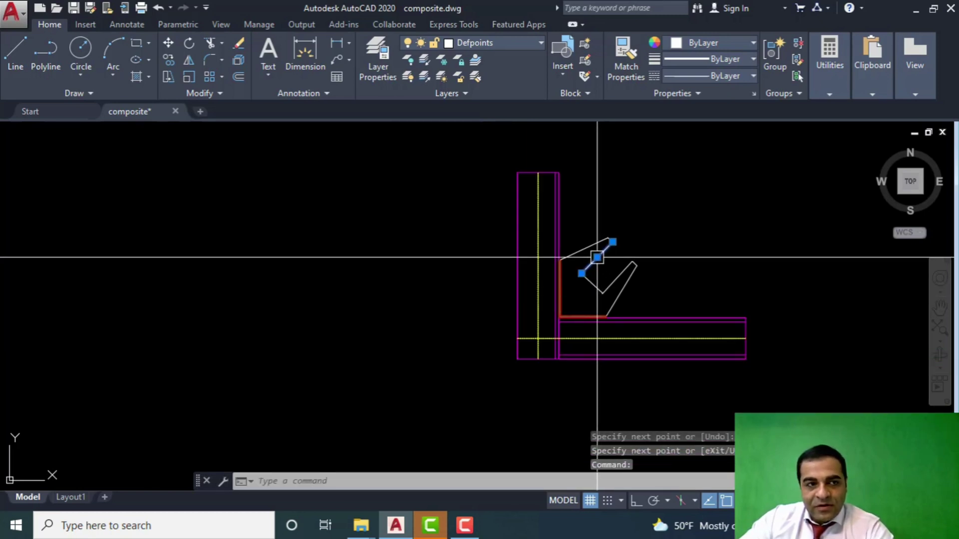
{"action": "scroll", "coordinate": [602, 277], "scroll_direction": "up", "scroll_amount": 2}
{"action": "left_click", "coordinate": [626, 277]}
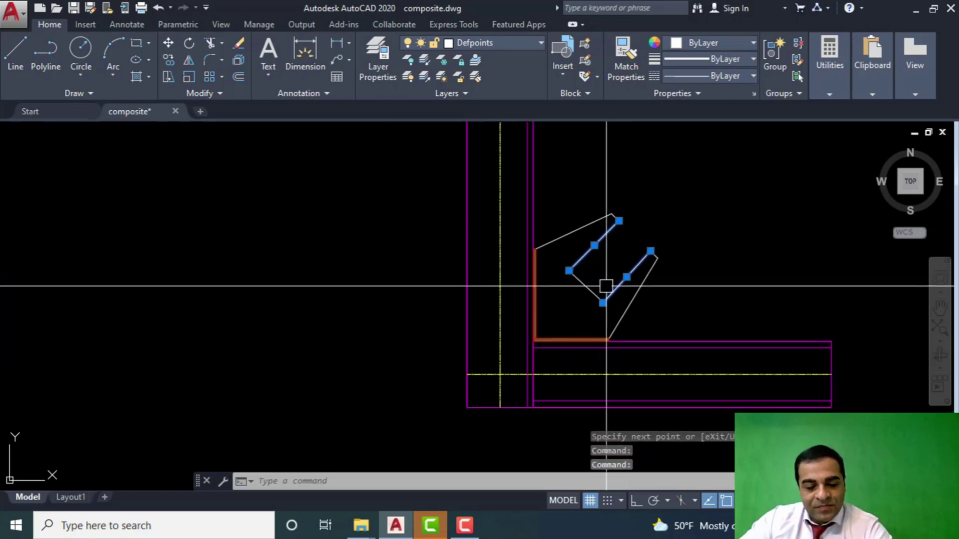
{"action": "left_click", "coordinate": [619, 221]}
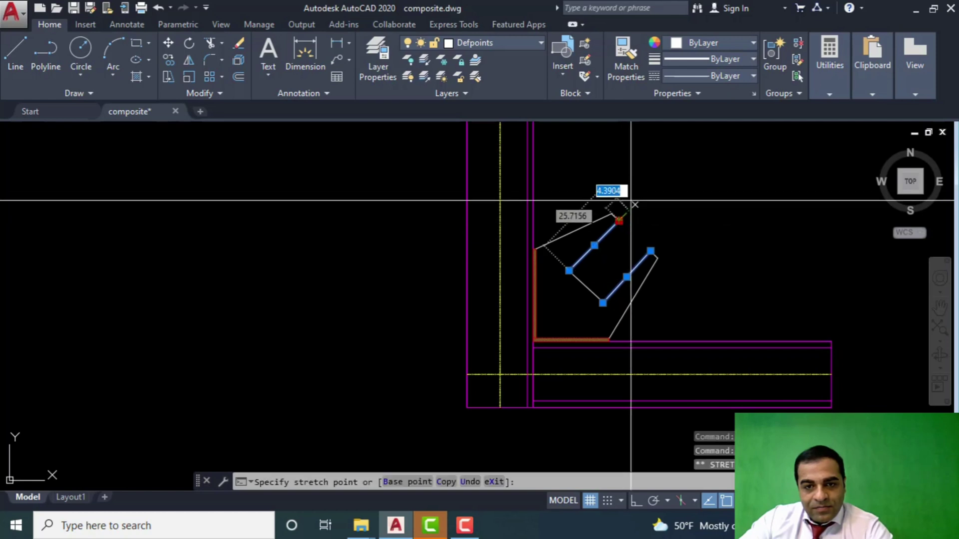
{"action": "scroll", "coordinate": [619, 214], "scroll_direction": "down", "scroll_amount": 3}
{"action": "scroll", "coordinate": [629, 205], "scroll_direction": "up", "scroll_amount": 5}
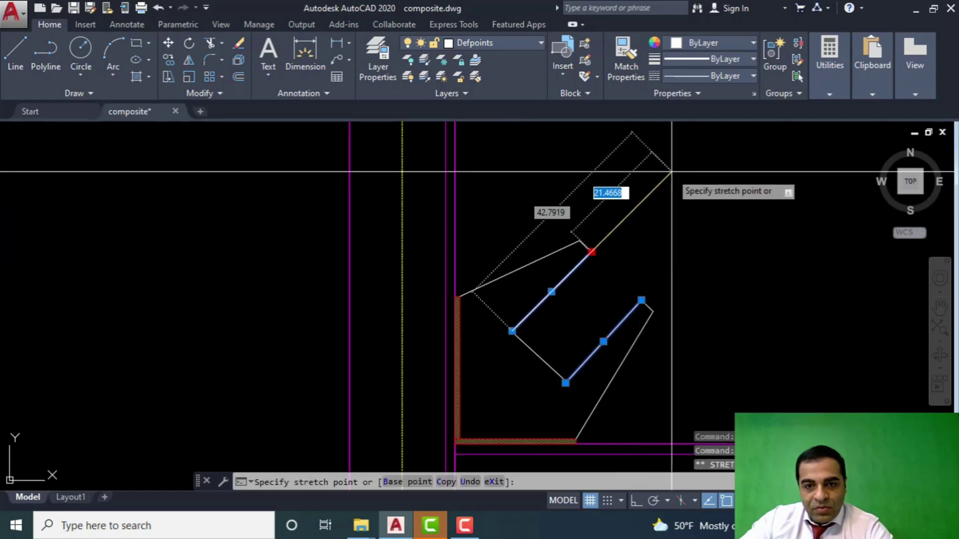
{"action": "left_click", "coordinate": [706, 133]}
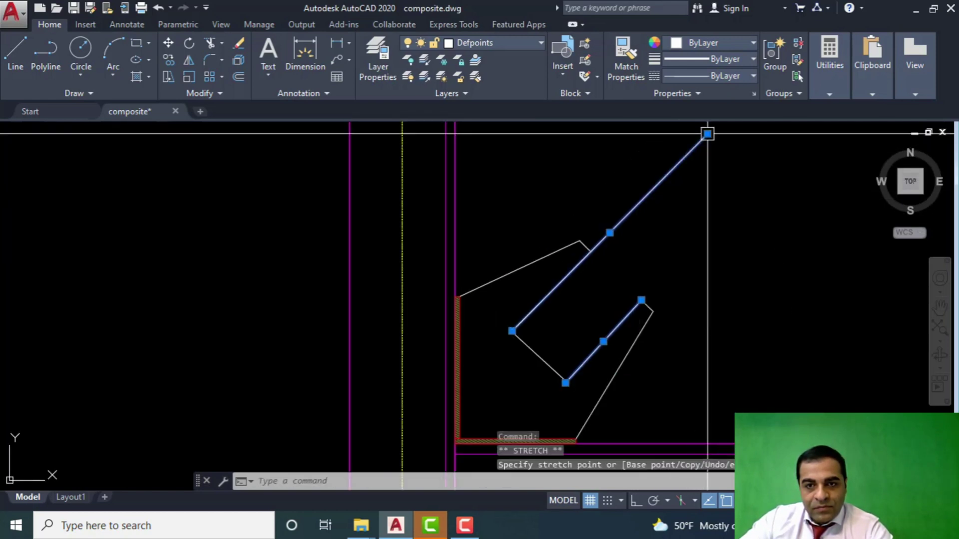
{"action": "left_click", "coordinate": [641, 300]}
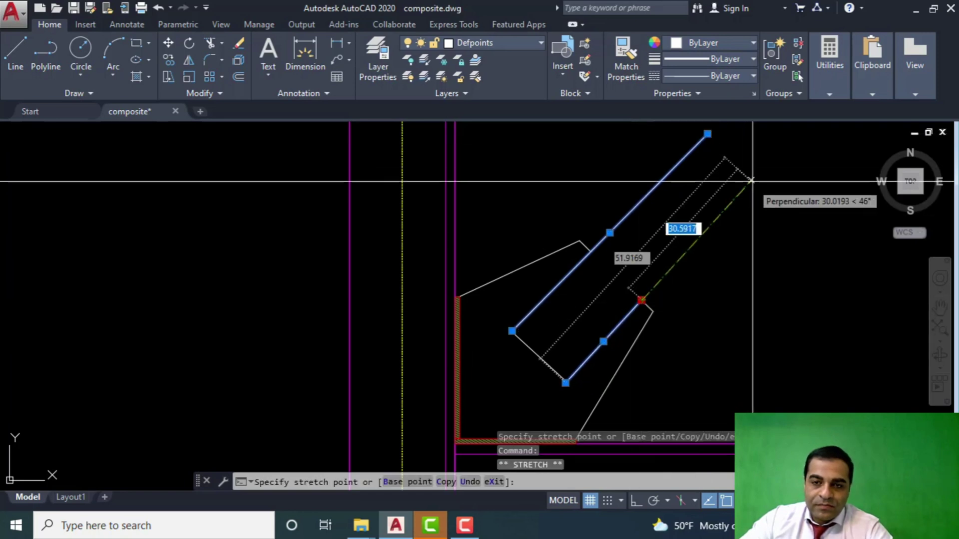
{"action": "left_click", "coordinate": [763, 153]}
{"action": "key", "text": "Escape"}
Undo and redo the lower brace extension so it runs parallel to the upper line.
{"action": "scroll", "coordinate": [615, 271], "scroll_direction": "down", "scroll_amount": 4}
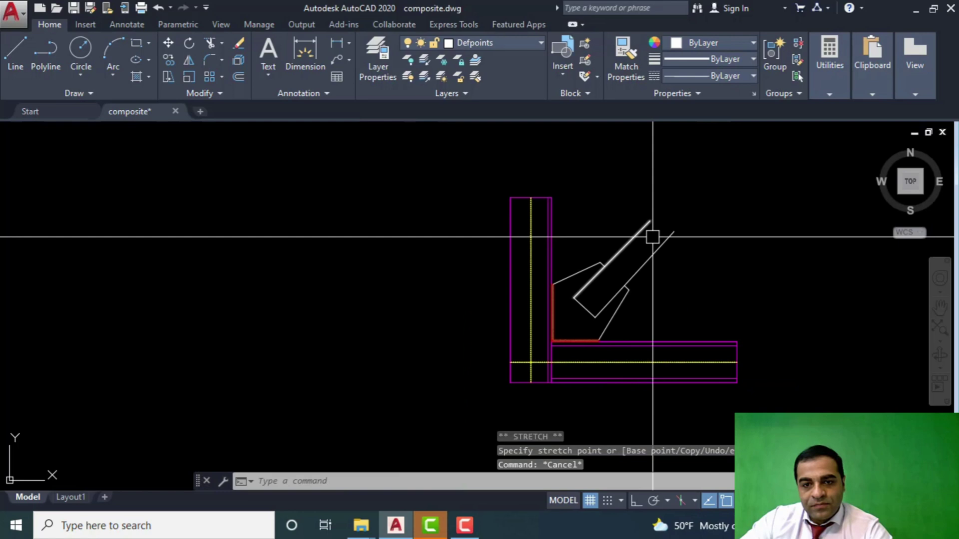
{"action": "scroll", "coordinate": [658, 242], "scroll_direction": "up", "scroll_amount": 4}
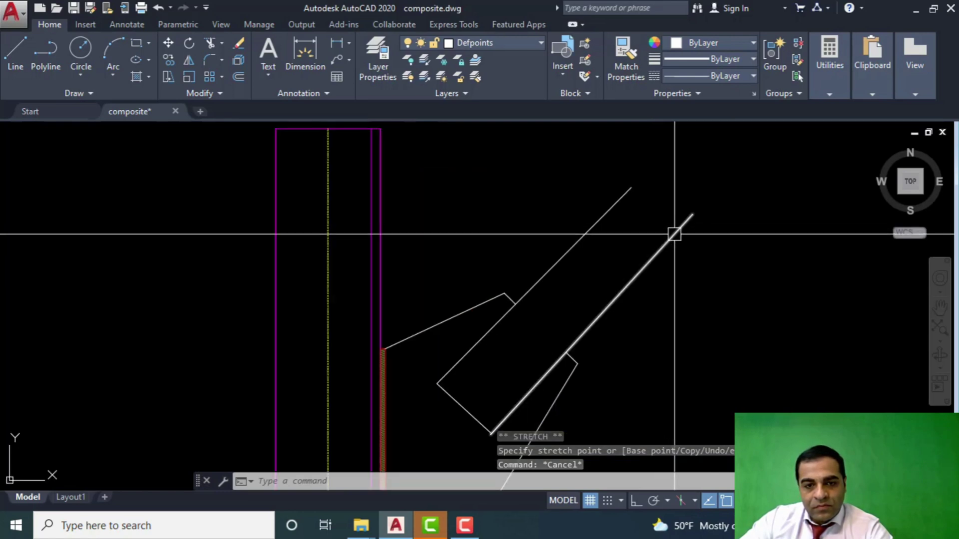
{"action": "left_click", "coordinate": [670, 242]}
{"action": "key", "text": "ctrl+z"}
{"action": "key", "text": "ctrl+z"}
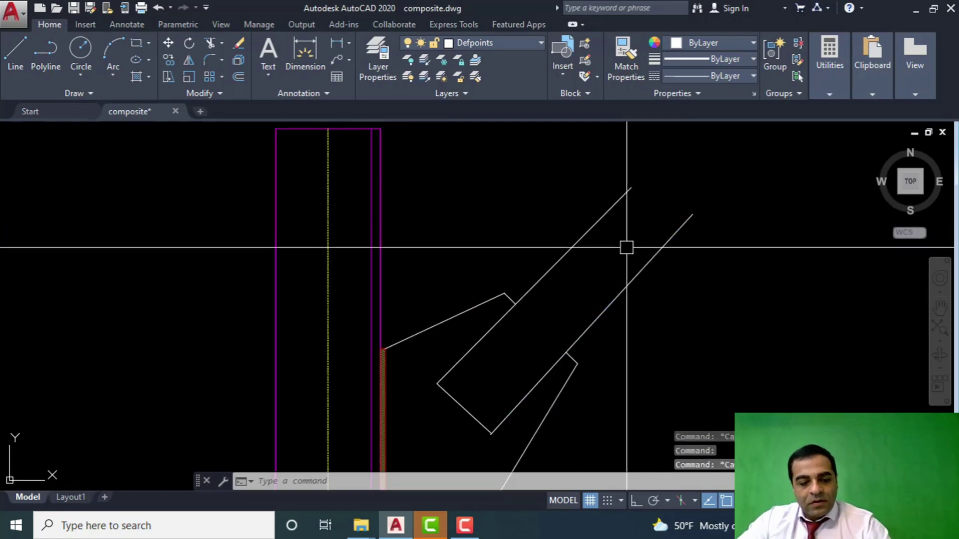
{"action": "left_click", "coordinate": [633, 297]}
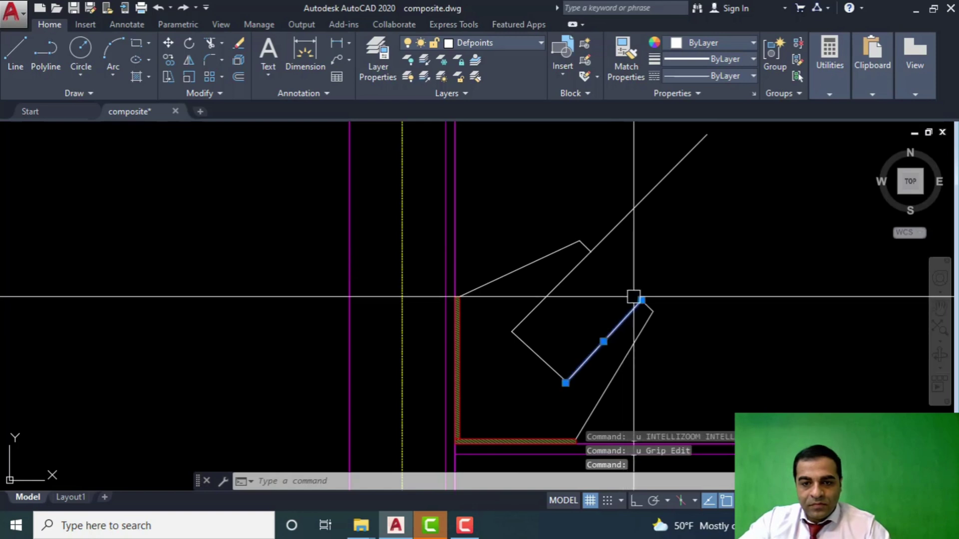
{"action": "left_click", "coordinate": [641, 299]}
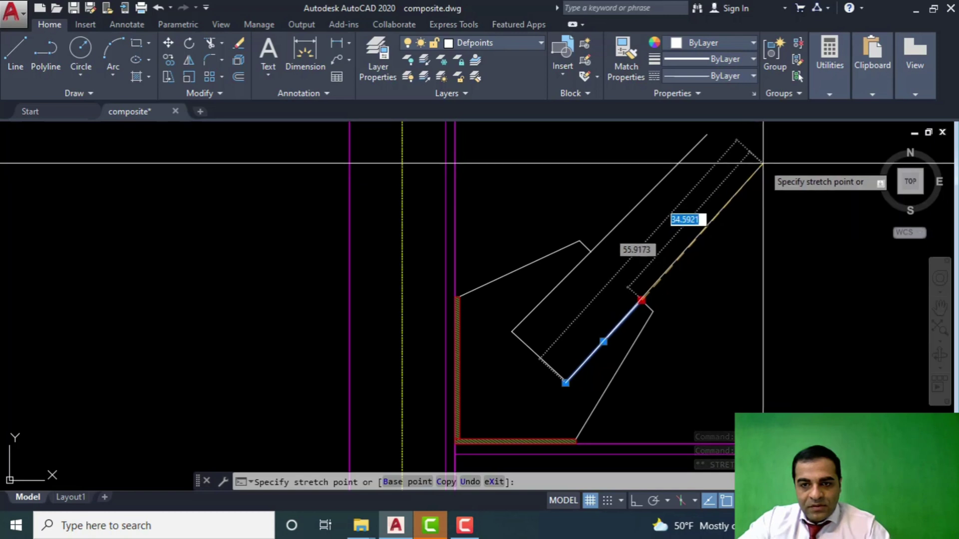
{"action": "left_click", "coordinate": [762, 169]}
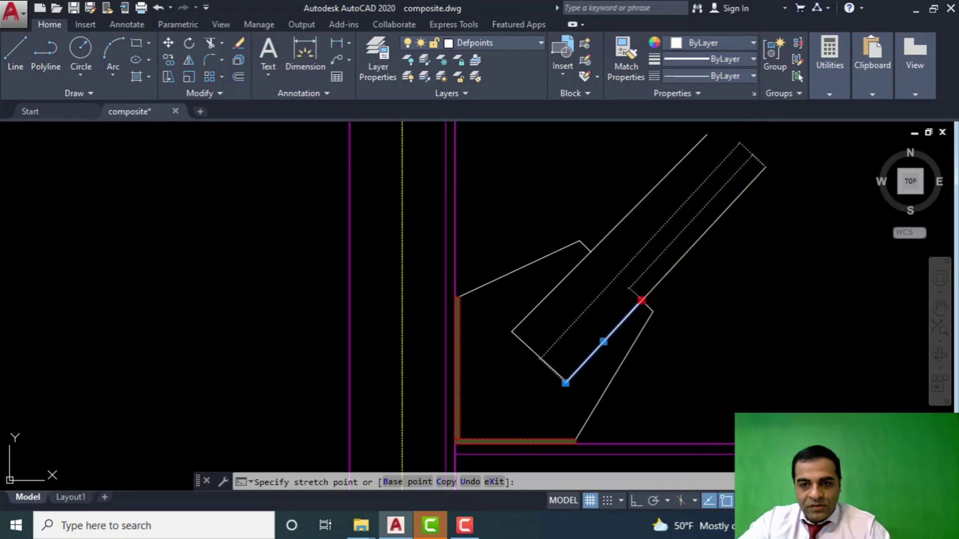
{"action": "key", "text": "Escape"}
{"action": "scroll", "coordinate": [552, 271], "scroll_direction": "down", "scroll_amount": 5}
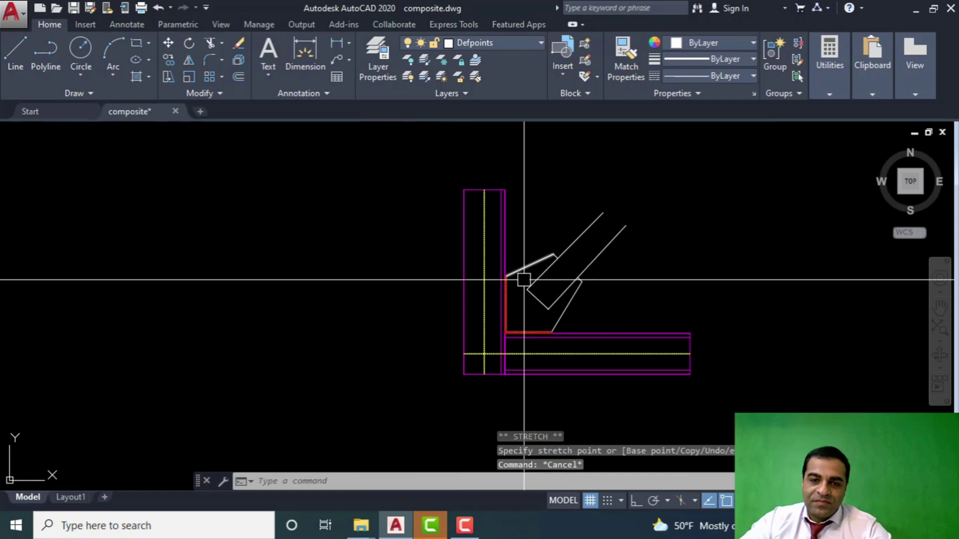
{"action": "scroll", "coordinate": [517, 329], "scroll_direction": "up", "scroll_amount": 4}
Draw an end line joining the upper-right ends of the two extended brace lines.
{"action": "left_click", "coordinate": [606, 214]}
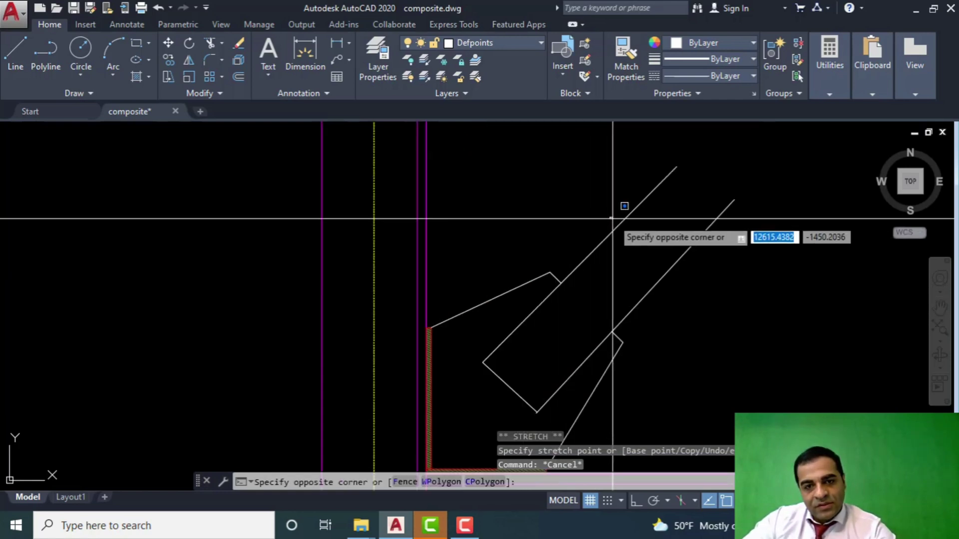
{"action": "left_click", "coordinate": [619, 224]}
{"action": "key", "text": "Escape"}
{"action": "scroll", "coordinate": [576, 246], "scroll_direction": "down", "scroll_amount": 3}
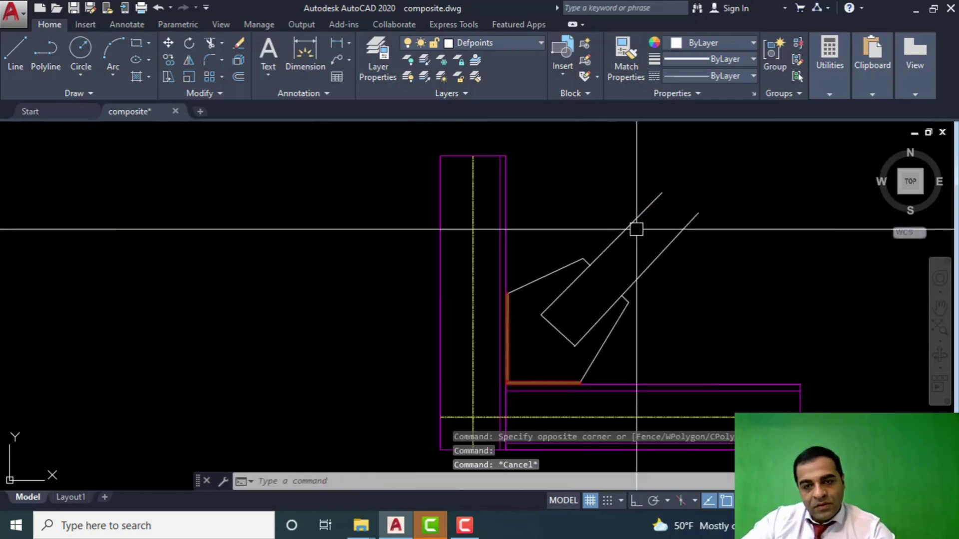
{"action": "scroll", "coordinate": [666, 196], "scroll_direction": "up", "scroll_amount": 3}
{"action": "key", "text": "l"}
{"action": "key", "text": "Return"}
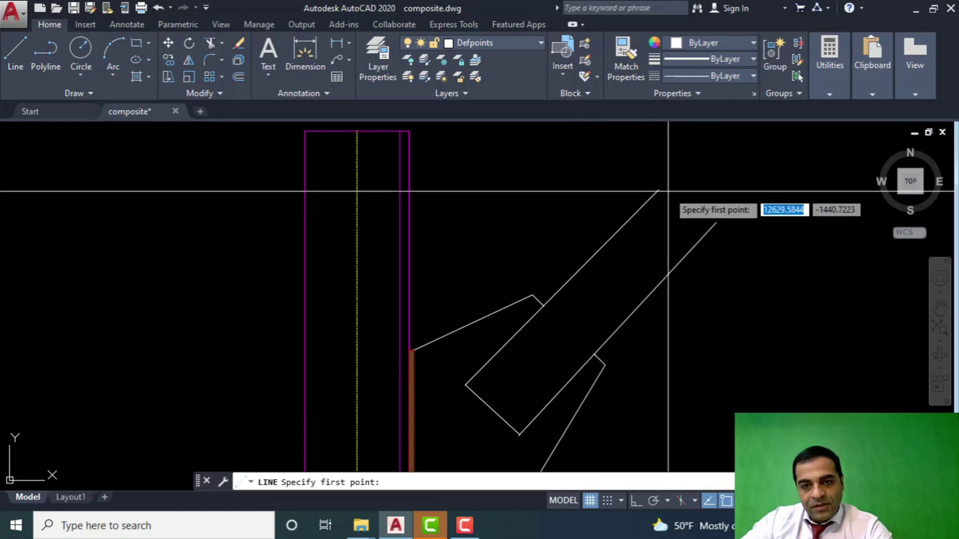
{"action": "left_click", "coordinate": [659, 189]}
{"action": "left_click", "coordinate": [704, 234]}
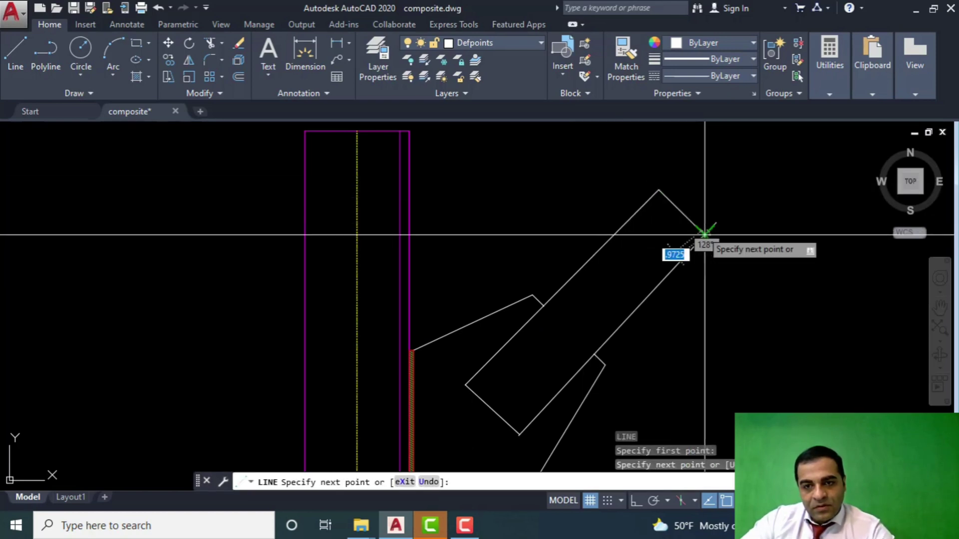
{"action": "key", "text": "Return"}
Start the TRIM command, then cancel it without trimming anything.
{"action": "type", "text": "tr"}
{"action": "key", "text": "Return"}
{"action": "key", "text": "Return"}
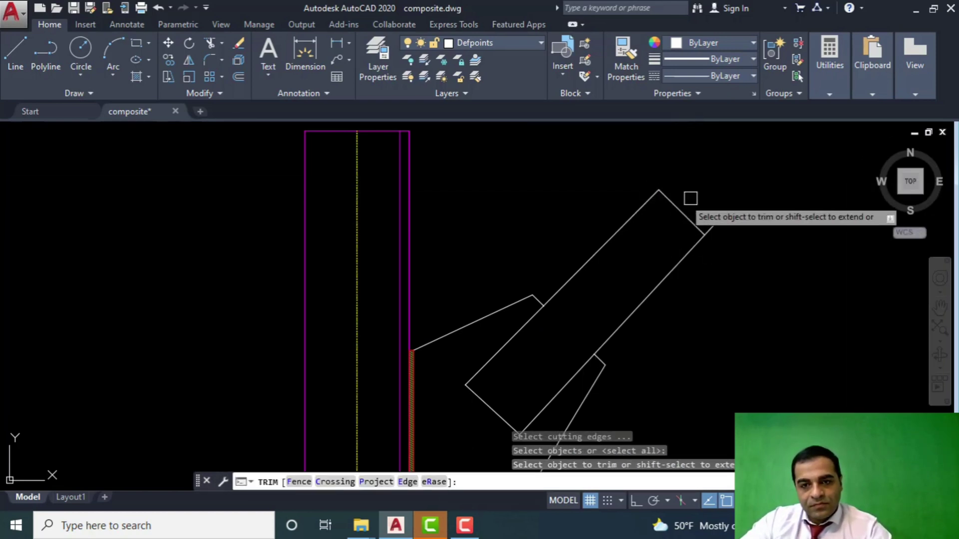
{"action": "key", "text": "Escape"}
{"action": "scroll", "coordinate": [638, 180], "scroll_direction": "down", "scroll_amount": 4}
{"action": "scroll", "coordinate": [588, 224], "scroll_direction": "up", "scroll_amount": 5}
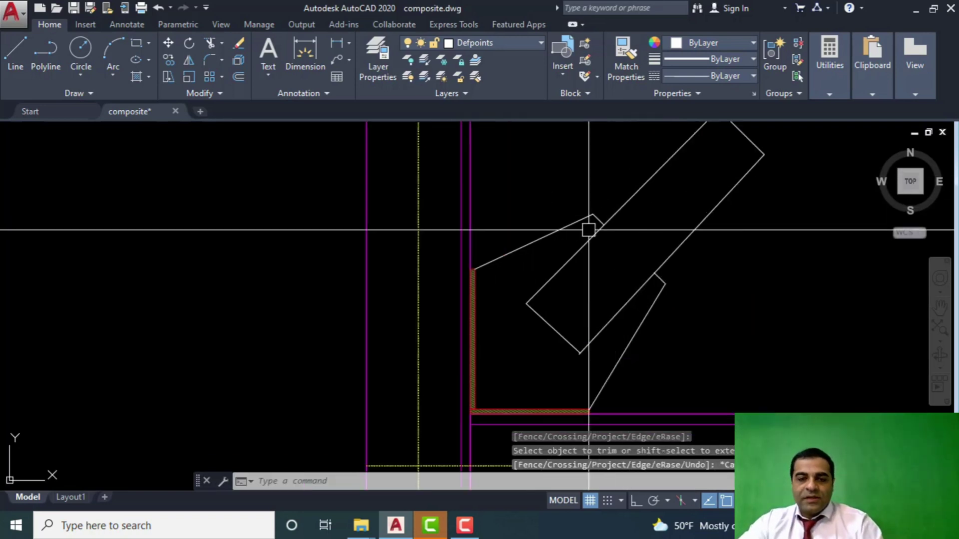
Hatch the gusset plate with diagonal lines, raising the pattern scale from 7.5 to 20.
{"action": "type", "text": "h"}
{"action": "key", "text": "Return"}
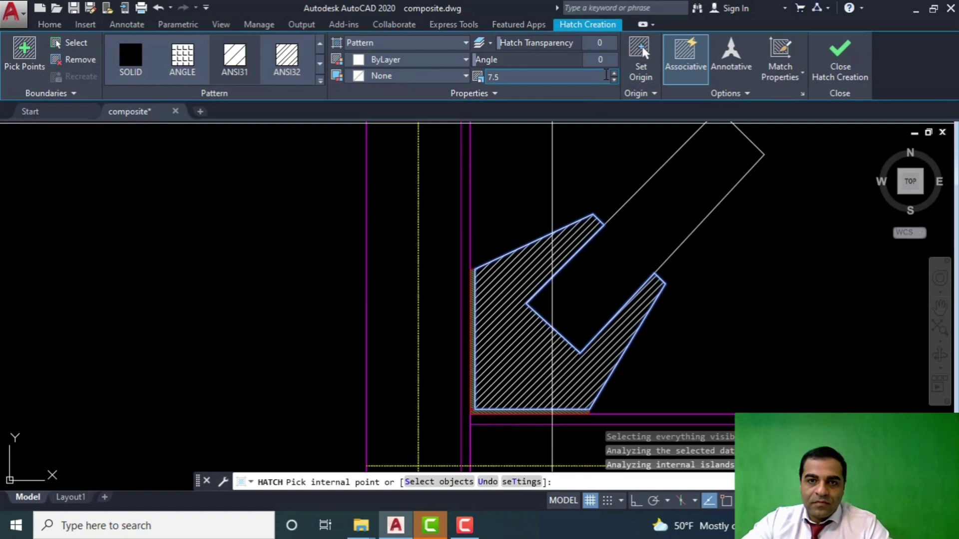
{"action": "left_click", "coordinate": [613, 73]}
{"action": "left_click", "coordinate": [614, 74]}
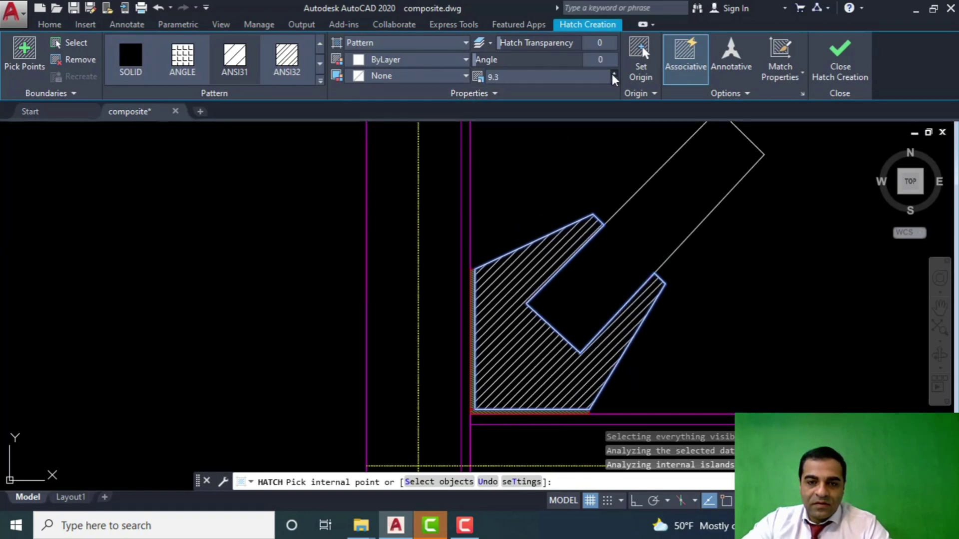
{"action": "left_click", "coordinate": [613, 74]}
{"action": "scroll", "coordinate": [567, 284], "scroll_direction": "down", "scroll_amount": 4}
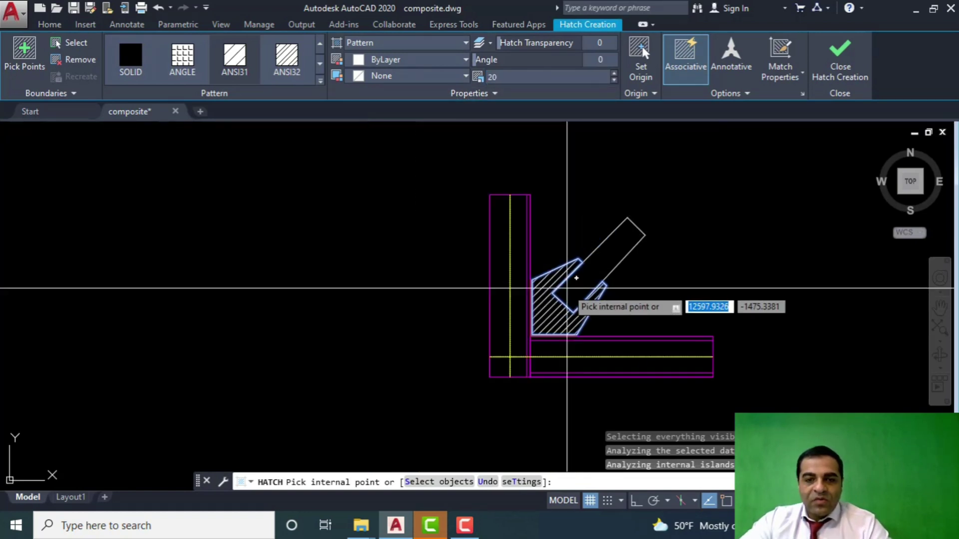